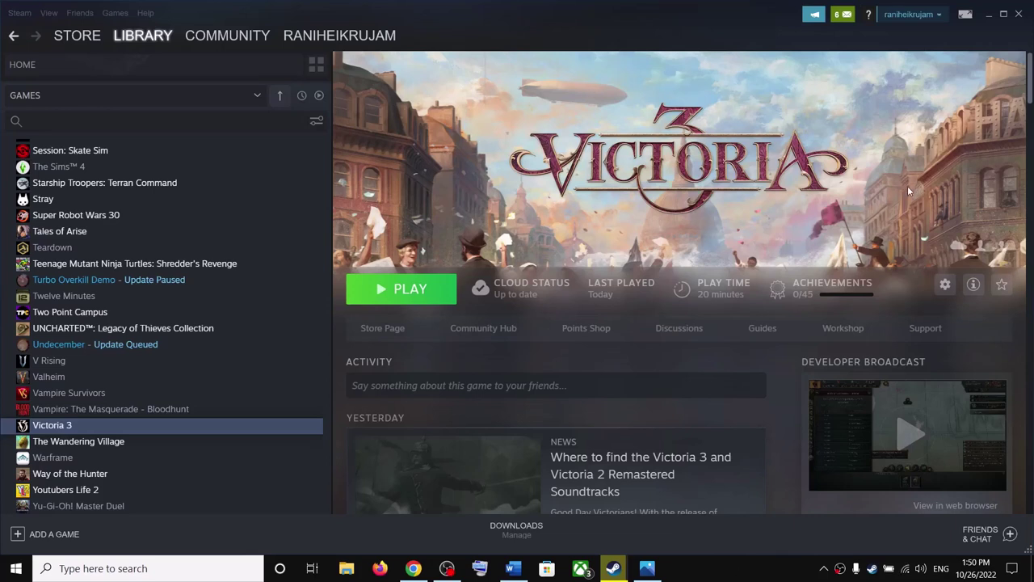
# View the Victoria 3 launcher General Error screenshot, then bring up the Word fix guide at Step 1.
pyautogui.click(647, 568)
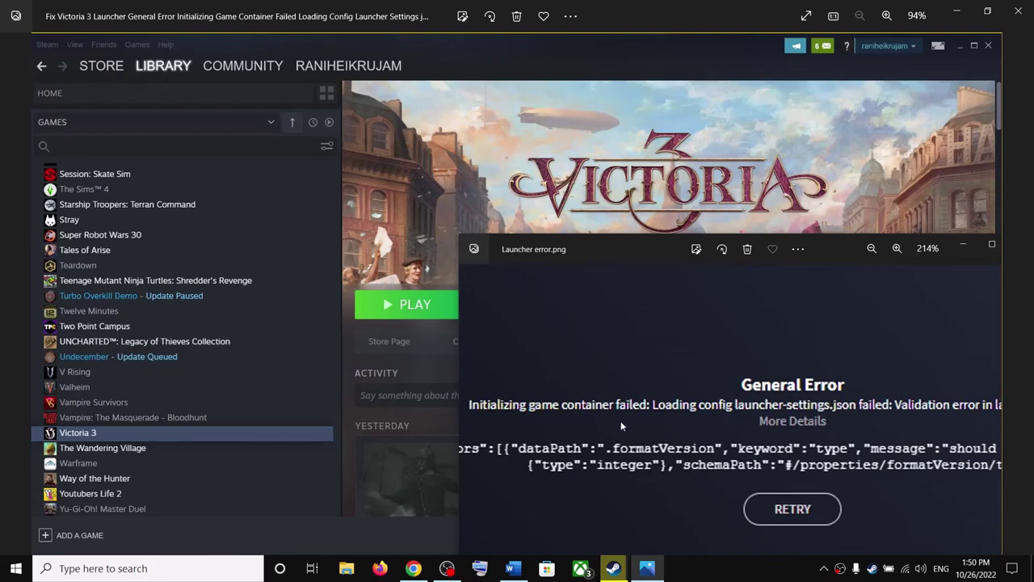
pyautogui.click(511, 568)
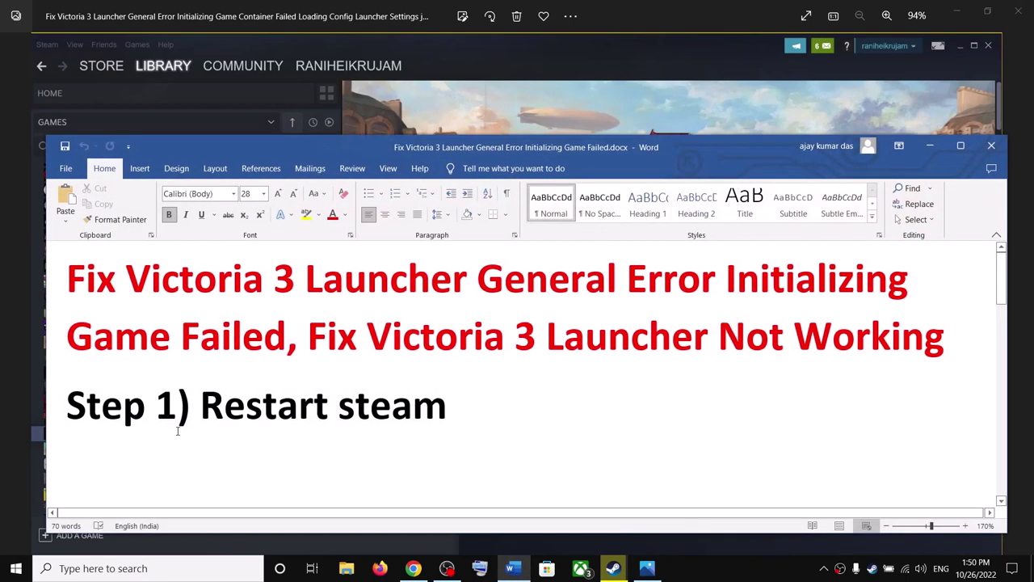
# Highlight 'Restart steam' in the guide, check Steam's menu for Exit, and return to Word.
pyautogui.moveTo(201, 404); pyautogui.dragTo(474, 409)
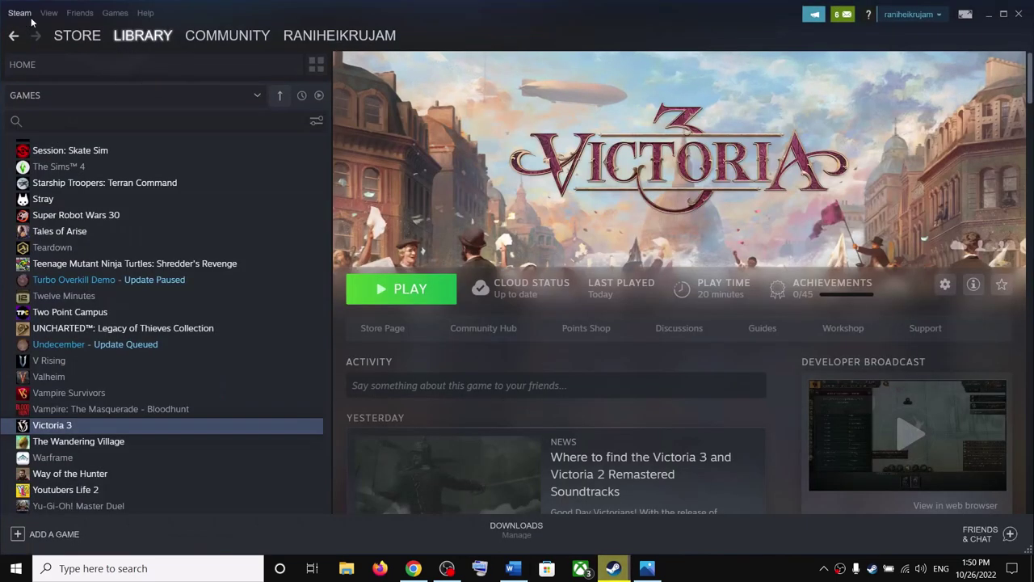
pyautogui.click(25, 15)
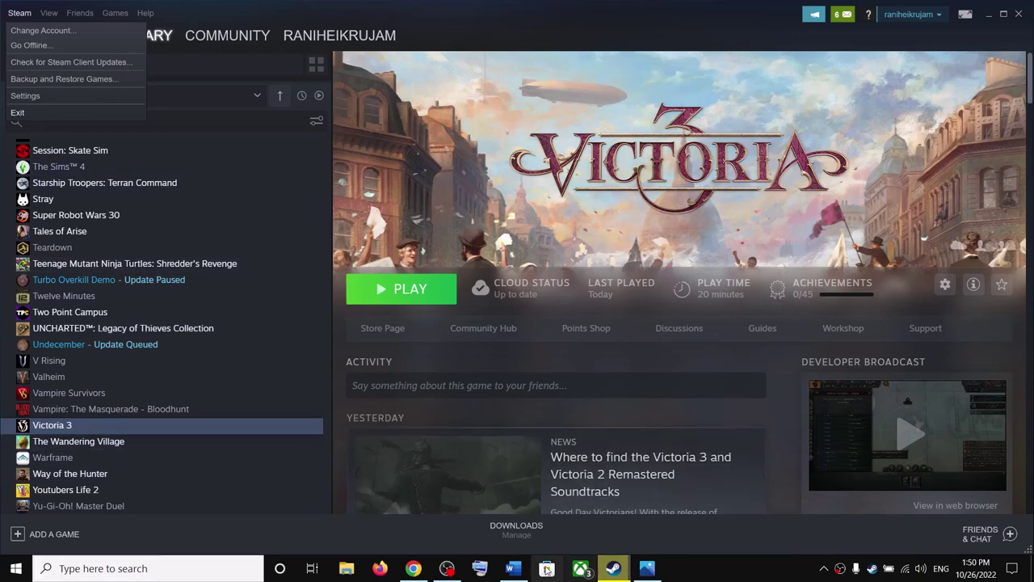
pyautogui.click(515, 572)
# Scroll the guide to Step 2 and select its whole paragraph.
pyautogui.scroll(-3, 315, 385)
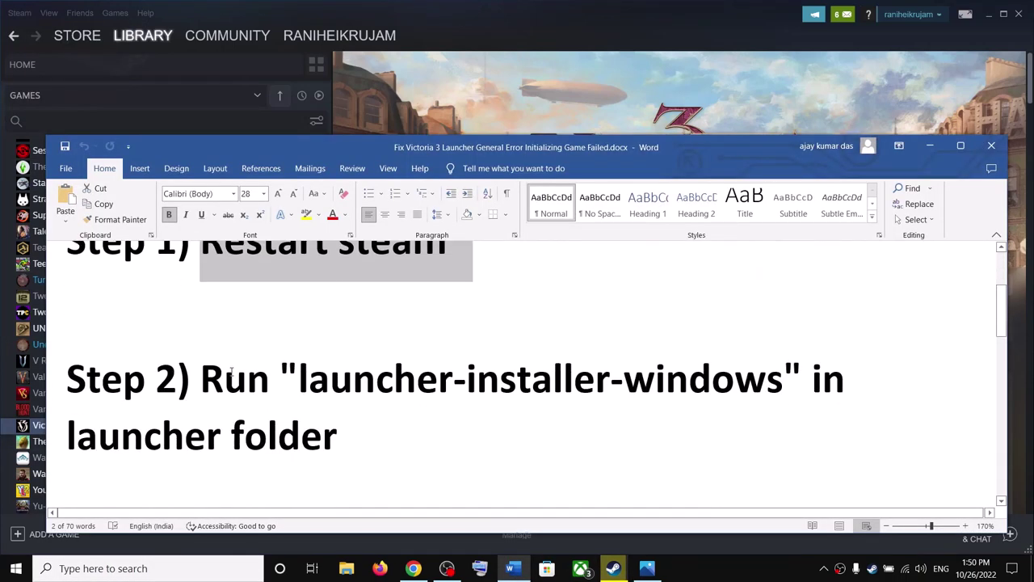
pyautogui.moveTo(201, 380); pyautogui.dragTo(781, 380)
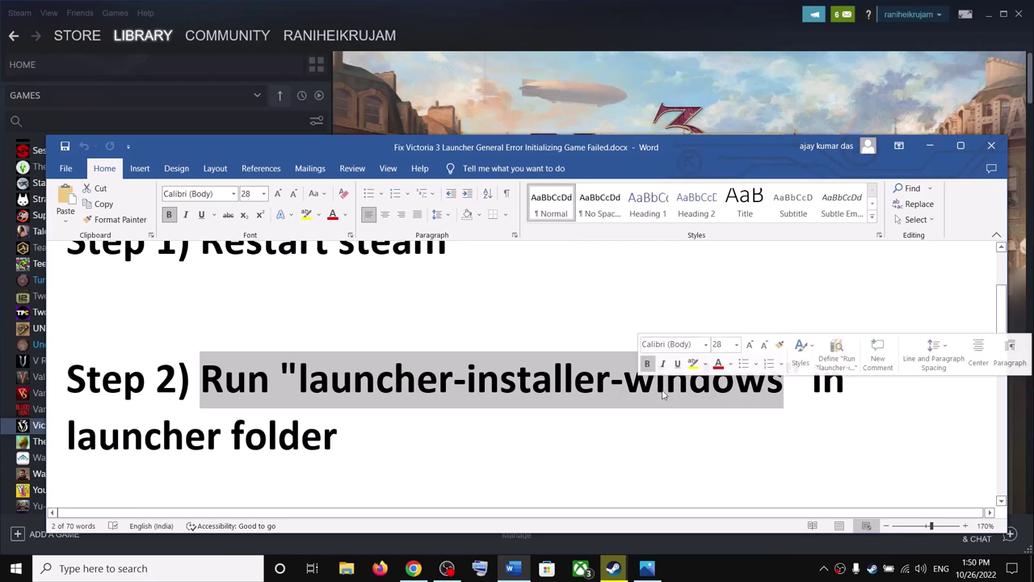
pyautogui.tripleClick(347, 439)
# Browse Victoria 3's local files from Steam and select the launcher folder.
pyautogui.click(929, 145)
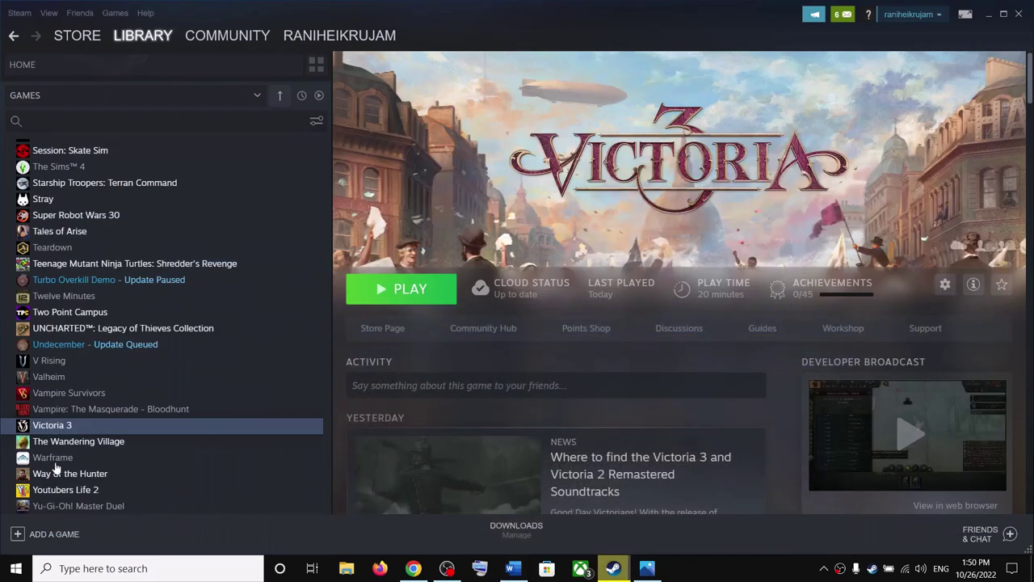
pyautogui.rightClick(71, 430)
pyautogui.moveTo(105, 400)
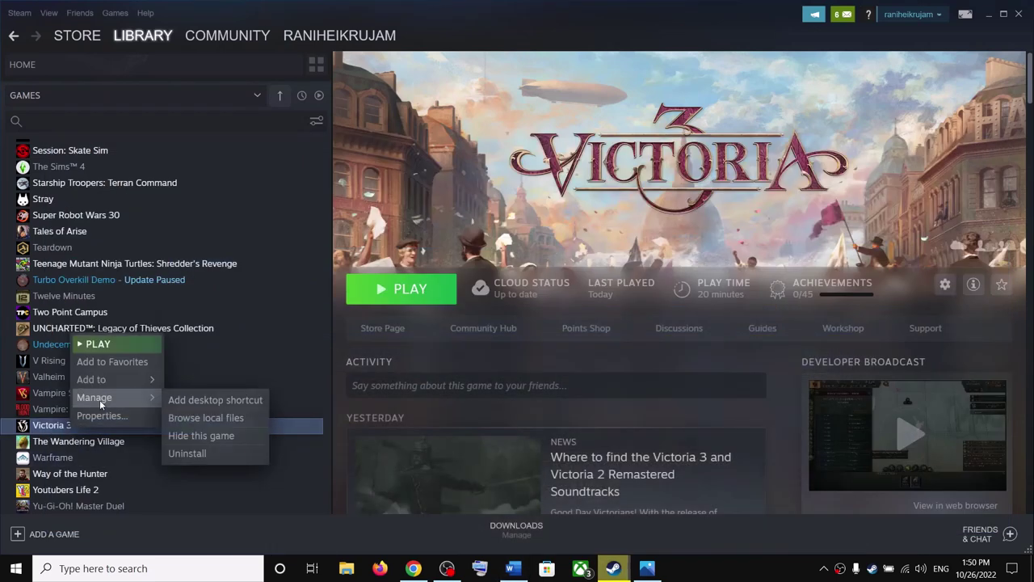
pyautogui.click(224, 418)
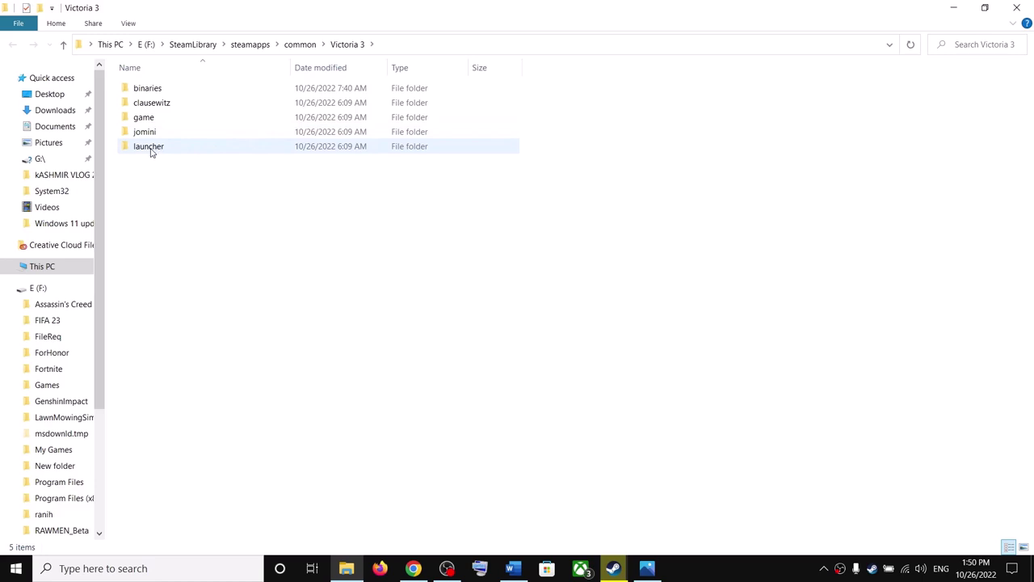
pyautogui.click(188, 147)
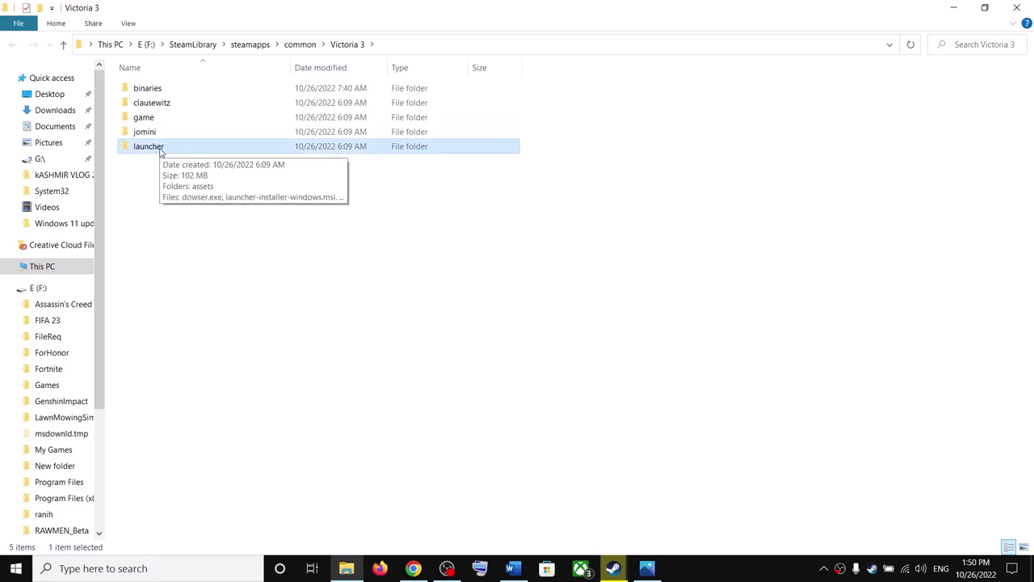
# In the launcher folder, run Repair on launcher-installer-windows.msi.
pyautogui.doubleClick(160, 151)
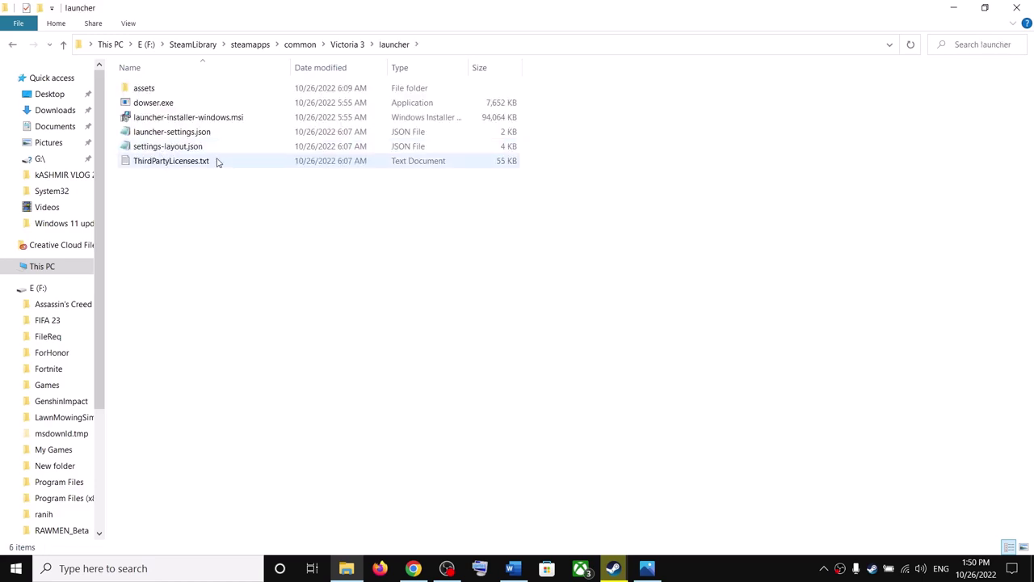
pyautogui.click(156, 121)
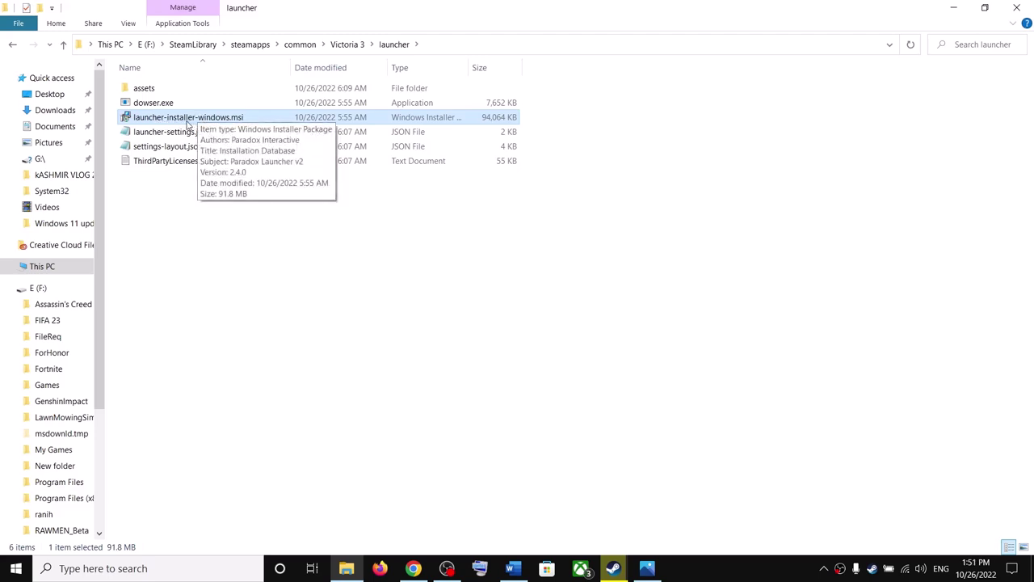
pyautogui.rightClick(175, 122)
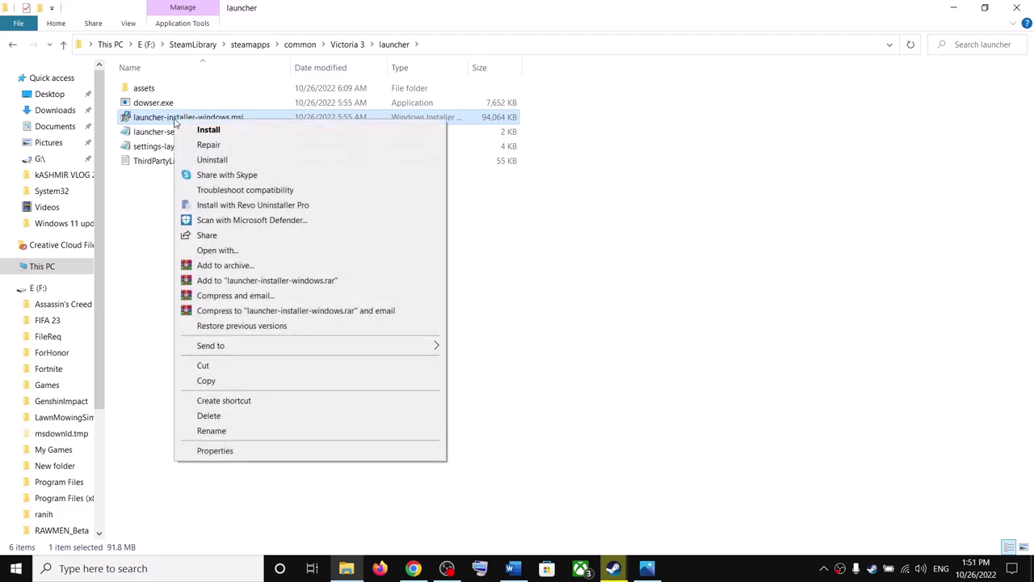
pyautogui.click(208, 145)
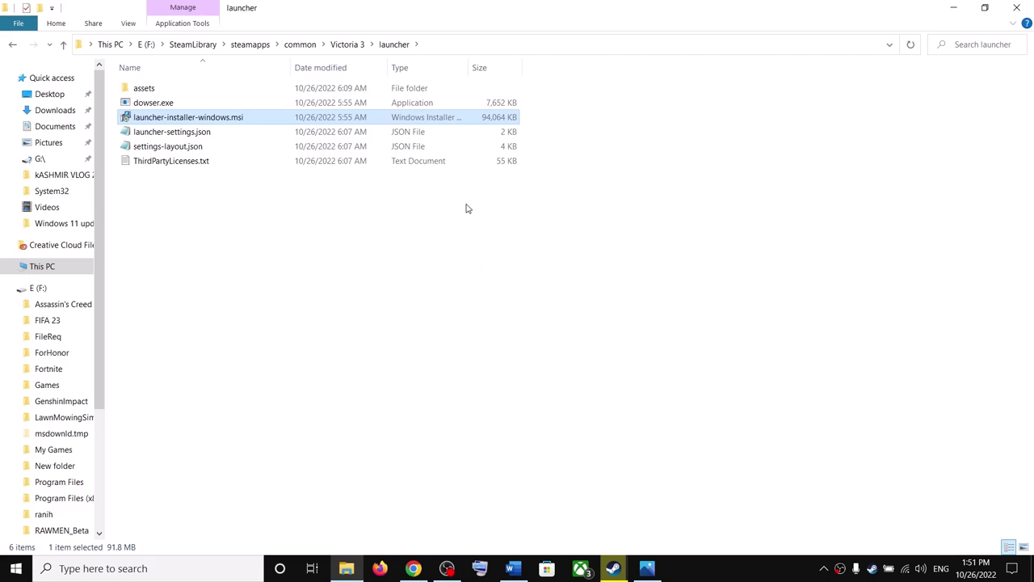
# Uninstall Paradox Launcher v2 through launcher-installer-windows.msi and confirm the removal.
pyautogui.rightClick(217, 124)
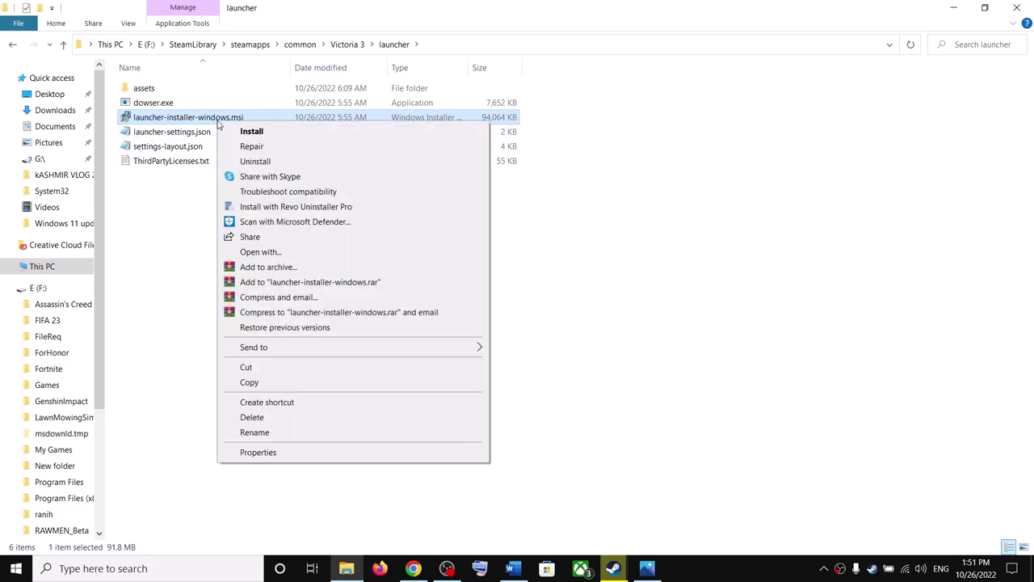
pyautogui.click(257, 162)
pyautogui.click(498, 312)
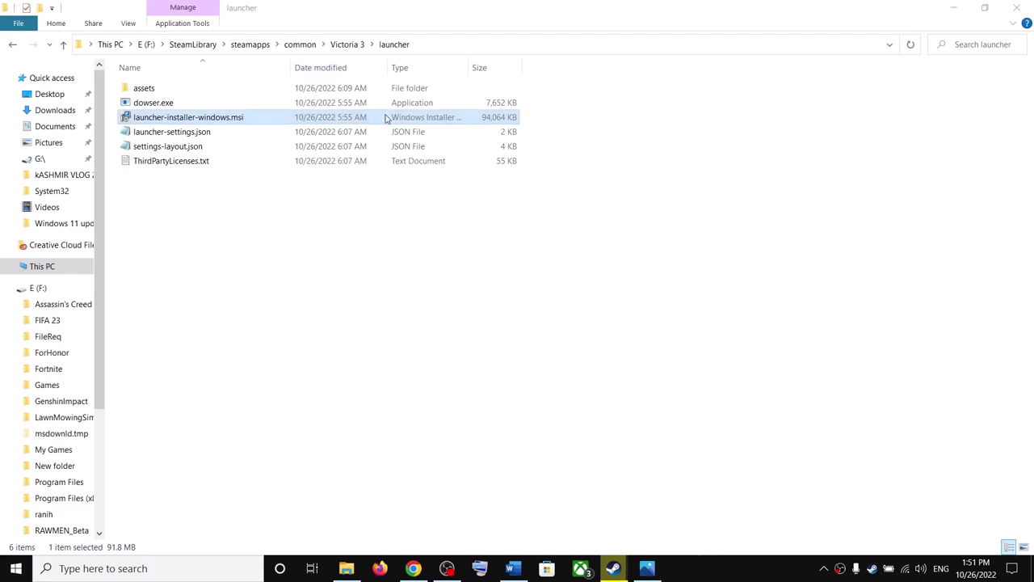
pyautogui.rightClick(183, 121)
# Reinstall Paradox Launcher v2 into the default destination folder and finish the setup wizard.
pyautogui.click(260, 134)
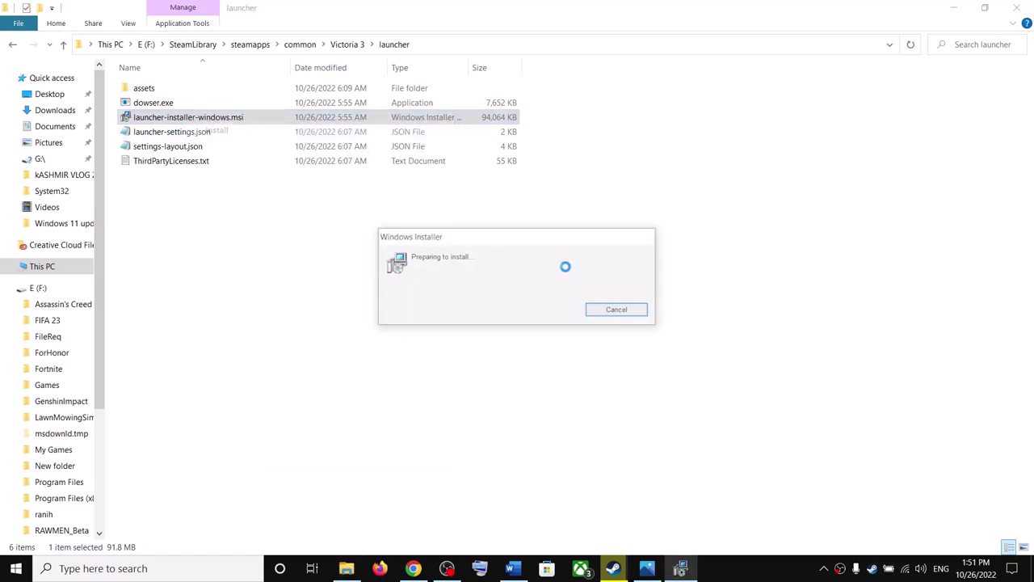
pyautogui.click(583, 387)
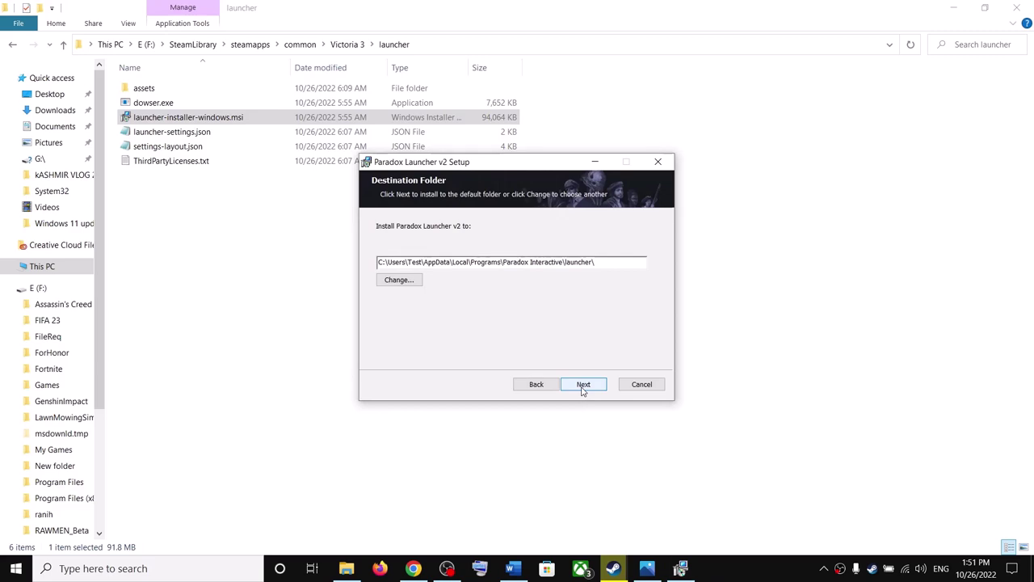
pyautogui.click(582, 387)
pyautogui.click(582, 391)
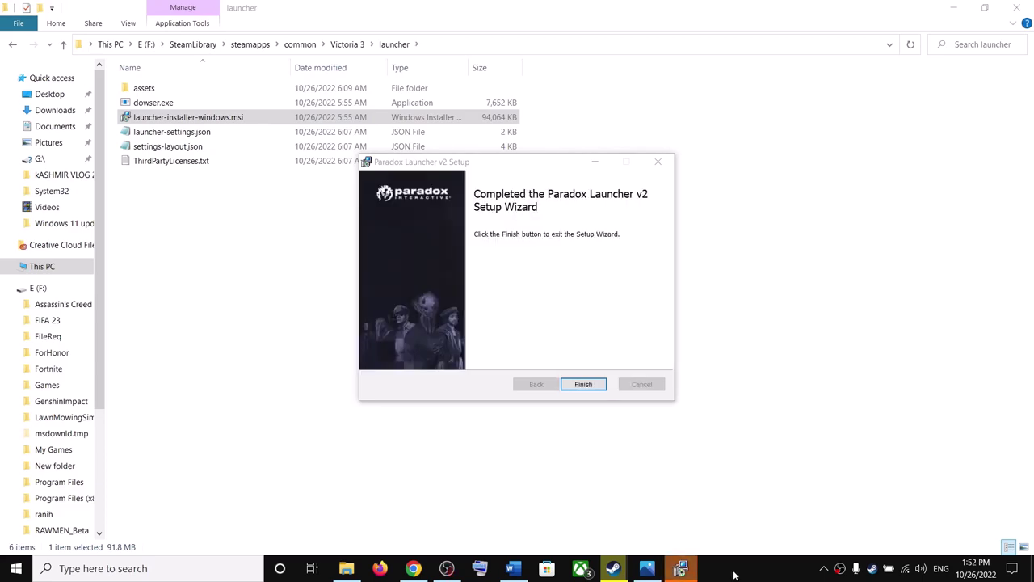
pyautogui.click(595, 386)
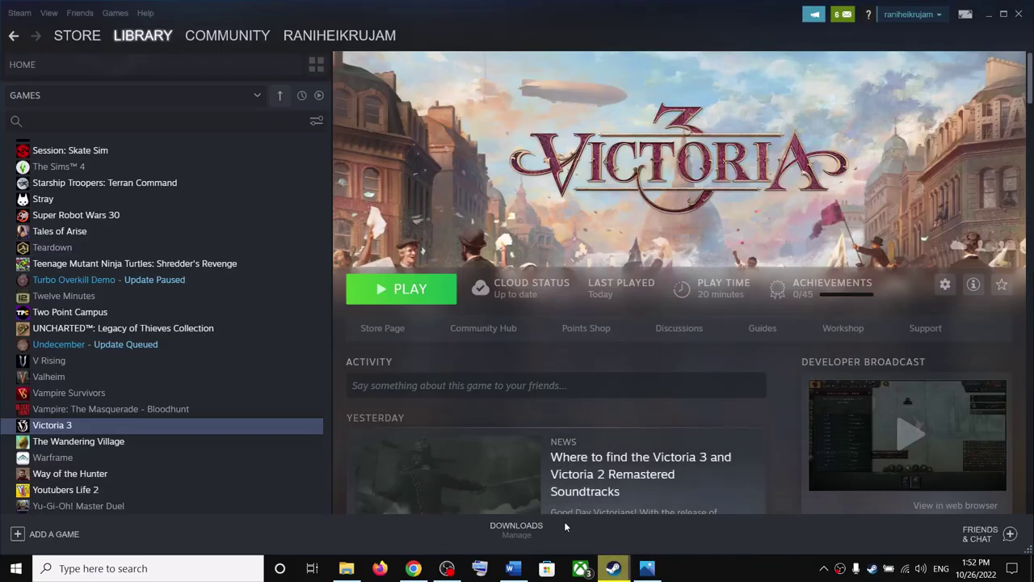
# Bring back the Word guide and highlight Step 3 about launching victoria3.exe.
pyautogui.click(511, 569)
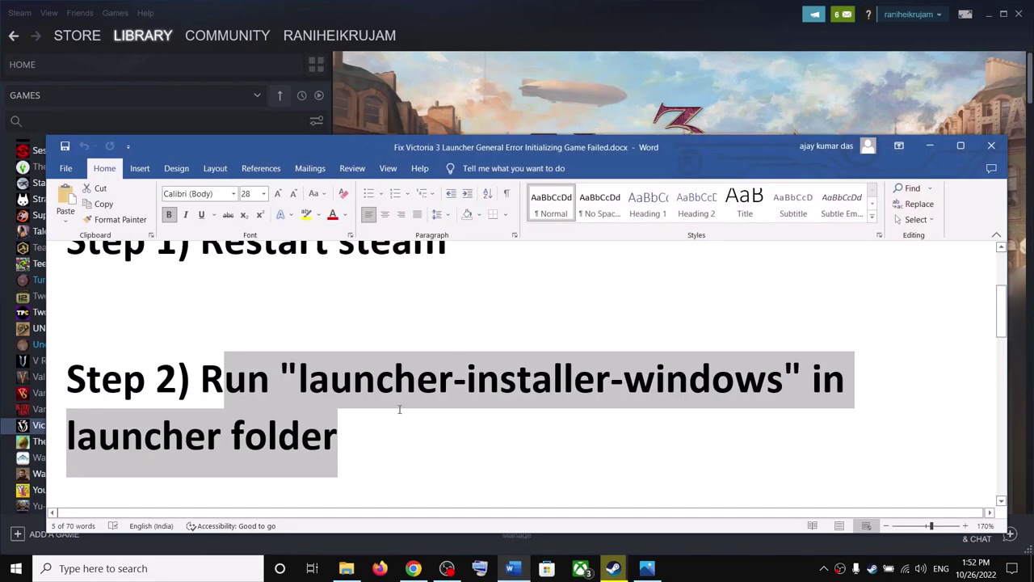
pyautogui.scroll(-5, 399, 410)
pyautogui.moveTo(290, 360); pyautogui.dragTo(538, 396)
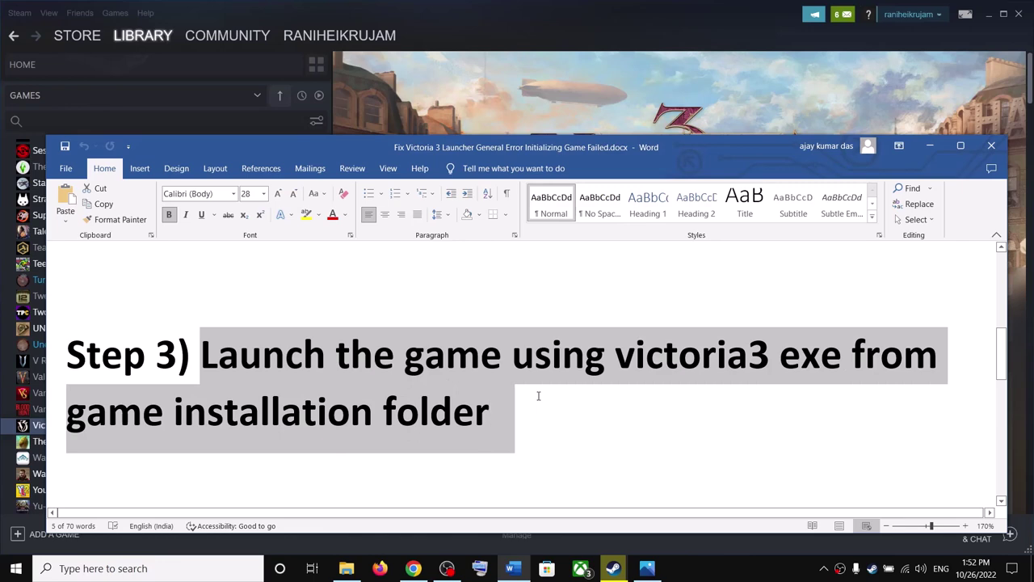
# Browse Victoria 3's local files from its Steam Manage menu.
pyautogui.click(930, 146)
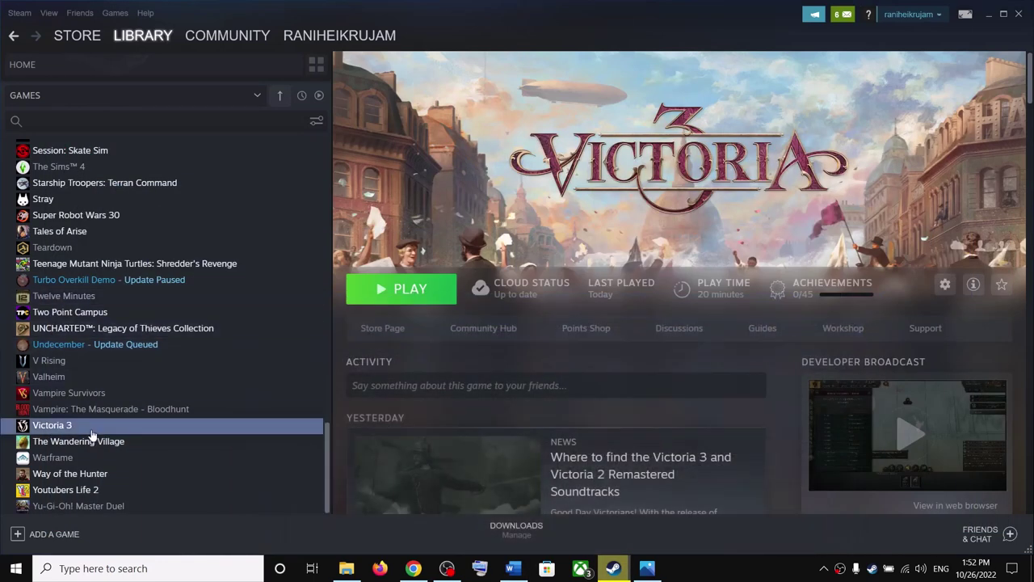
pyautogui.rightClick(89, 424)
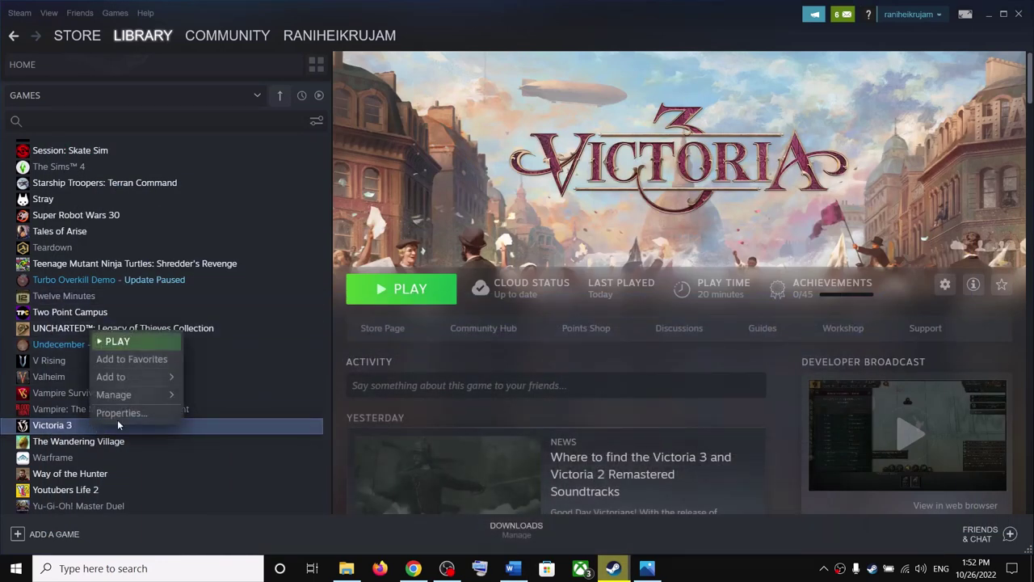
pyautogui.moveTo(126, 390)
pyautogui.click(230, 416)
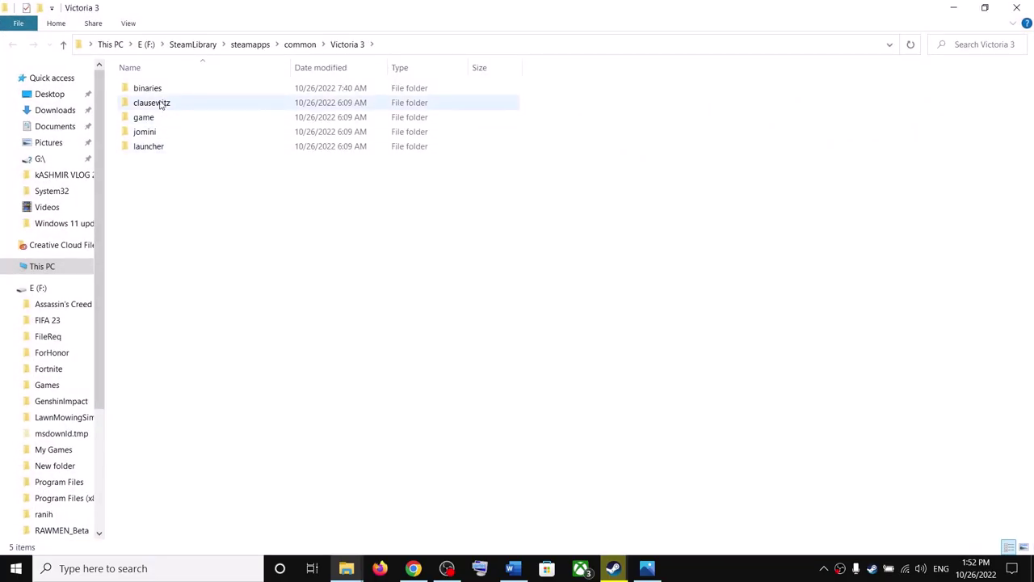
# Open the binaries folder and check victoria3.exe's Run as administrator option.
pyautogui.click(157, 93)
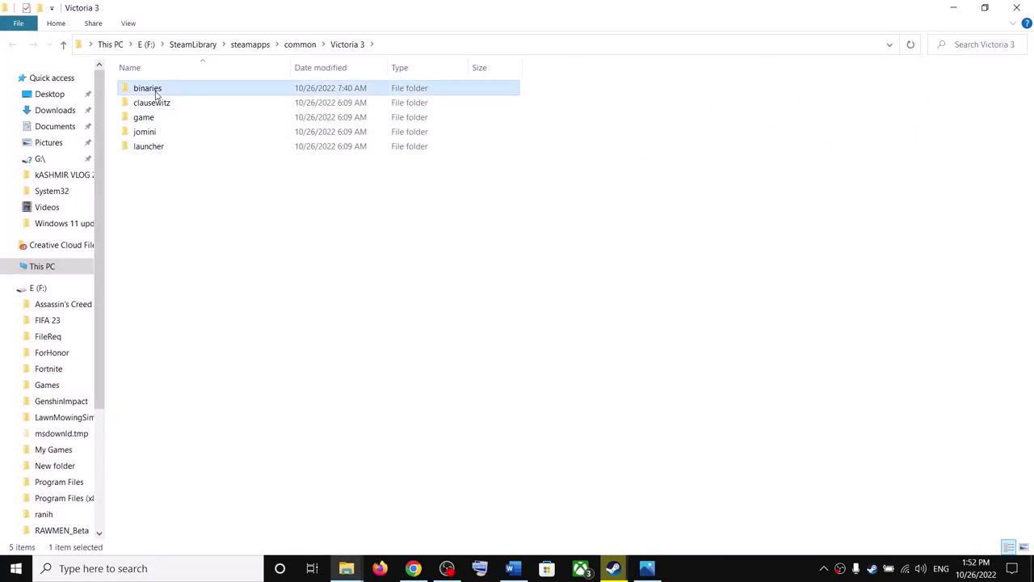
pyautogui.doubleClick(156, 93)
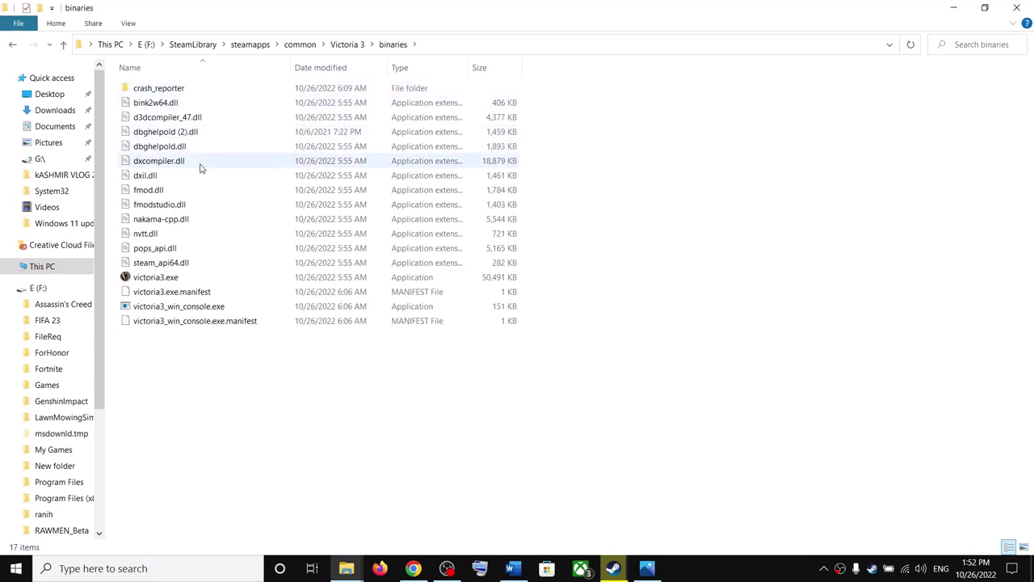
pyautogui.click(142, 280)
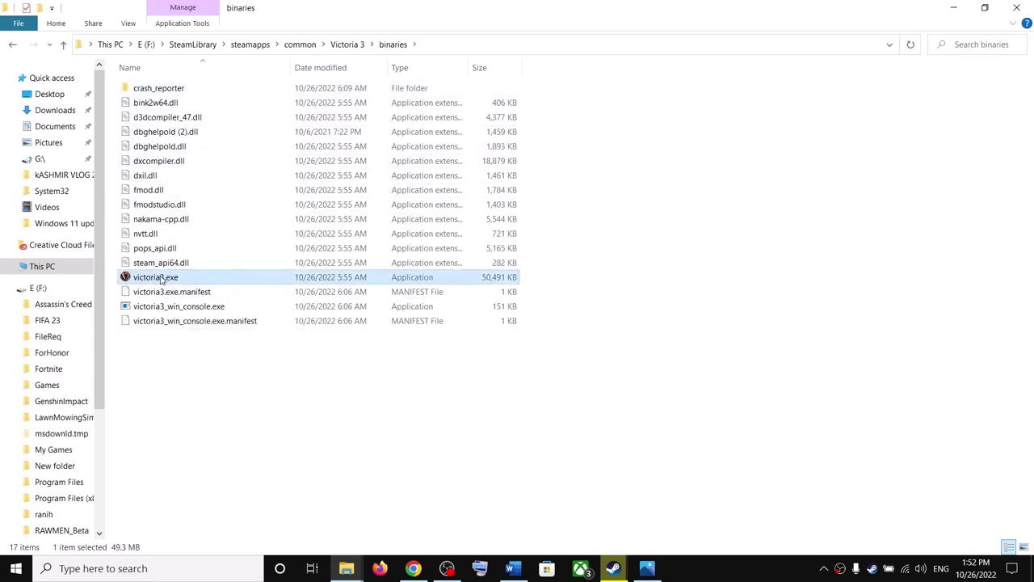
pyautogui.rightClick(169, 279)
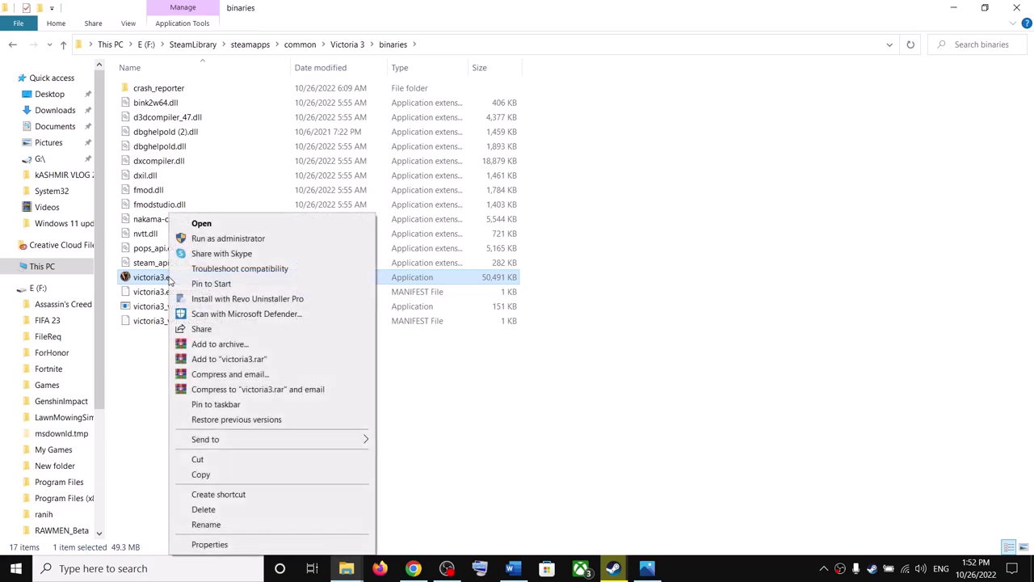
pyautogui.click(155, 279)
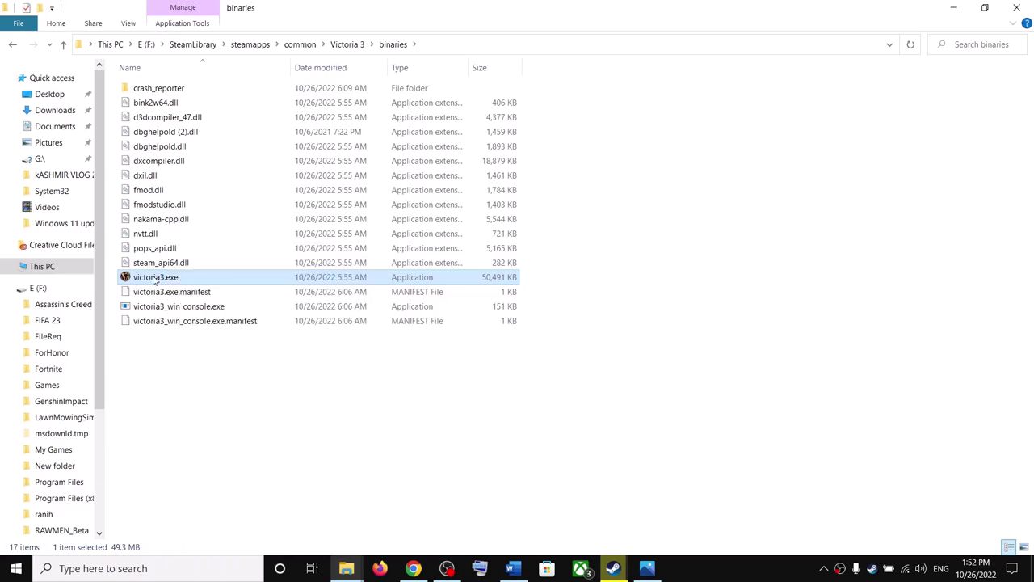
pyautogui.click(219, 305)
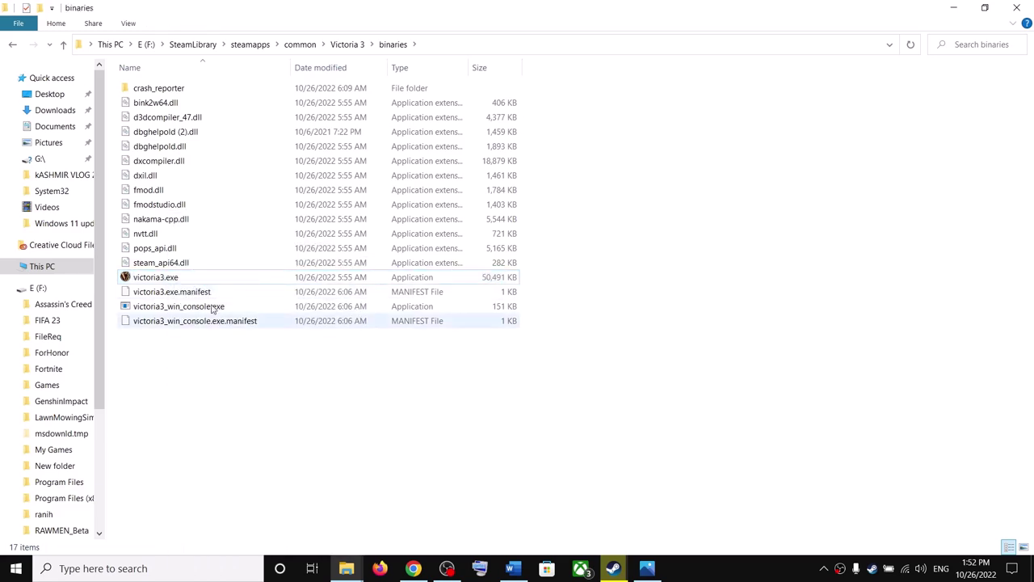
pyautogui.click(179, 280)
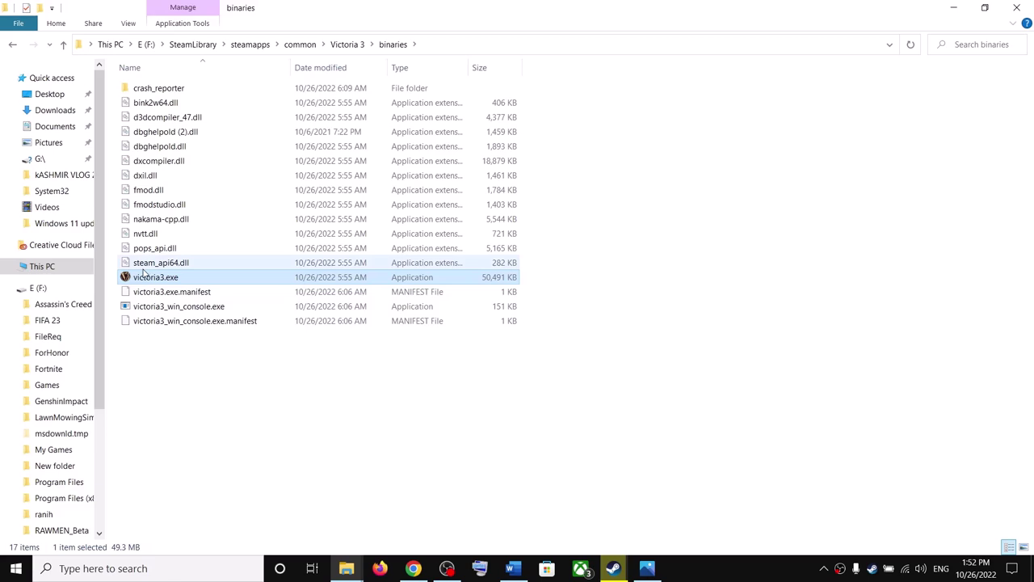
pyautogui.moveTo(166, 282)
pyautogui.rightClick(155, 279)
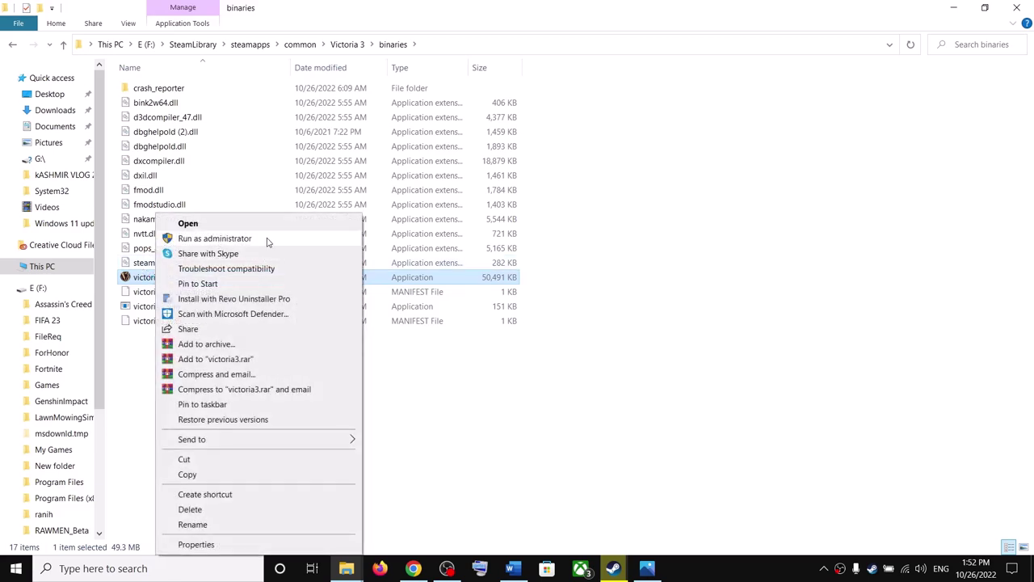
pyautogui.click(651, 277)
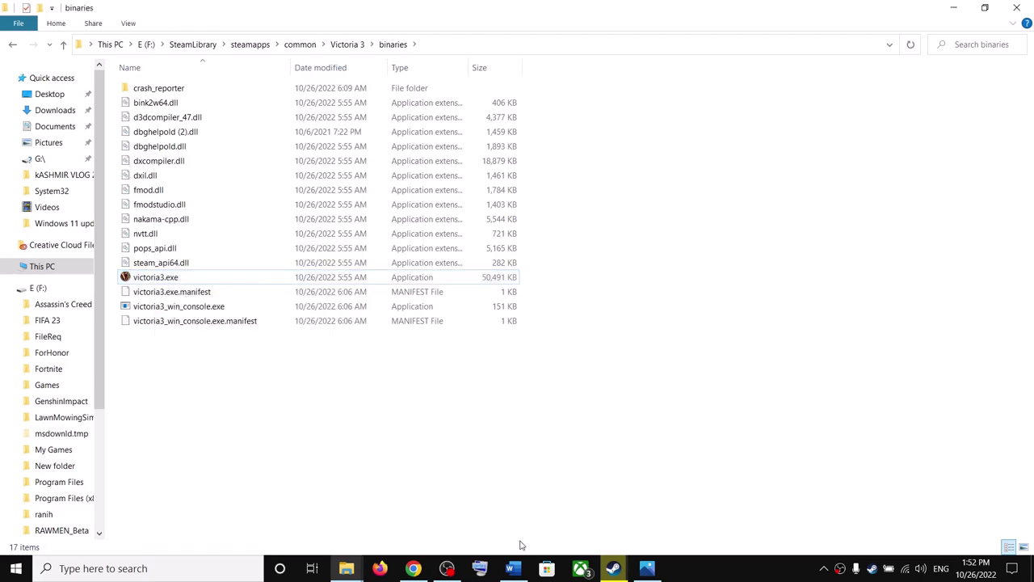
# Highlight 'Uninstall paradox launcher v2' in Step 4, then return to the binaries folder's path.
pyautogui.click(513, 569)
pyautogui.scroll(-4, 484, 433)
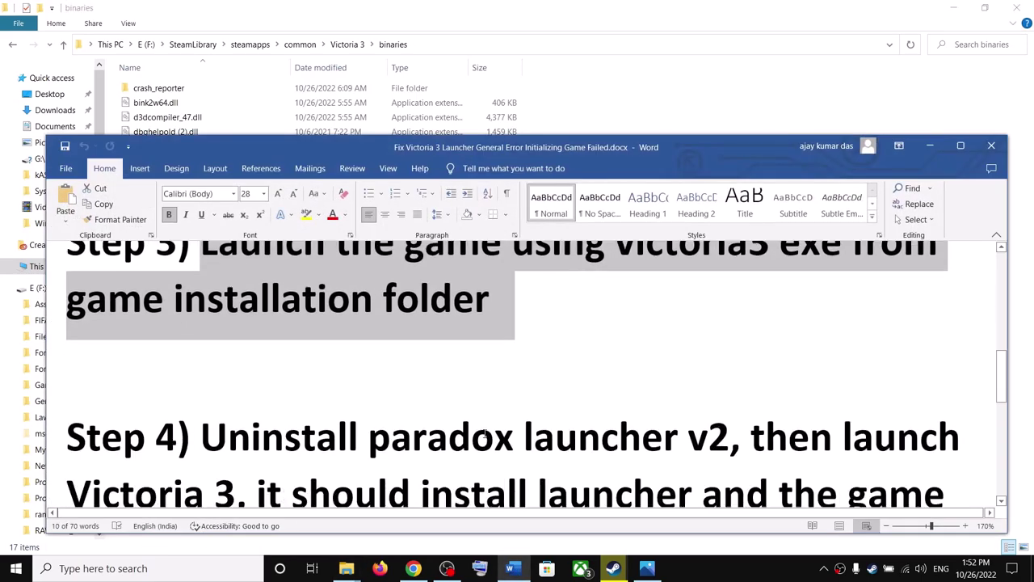
pyautogui.scroll(-1, 485, 435)
pyautogui.moveTo(215, 336); pyautogui.dragTo(731, 328)
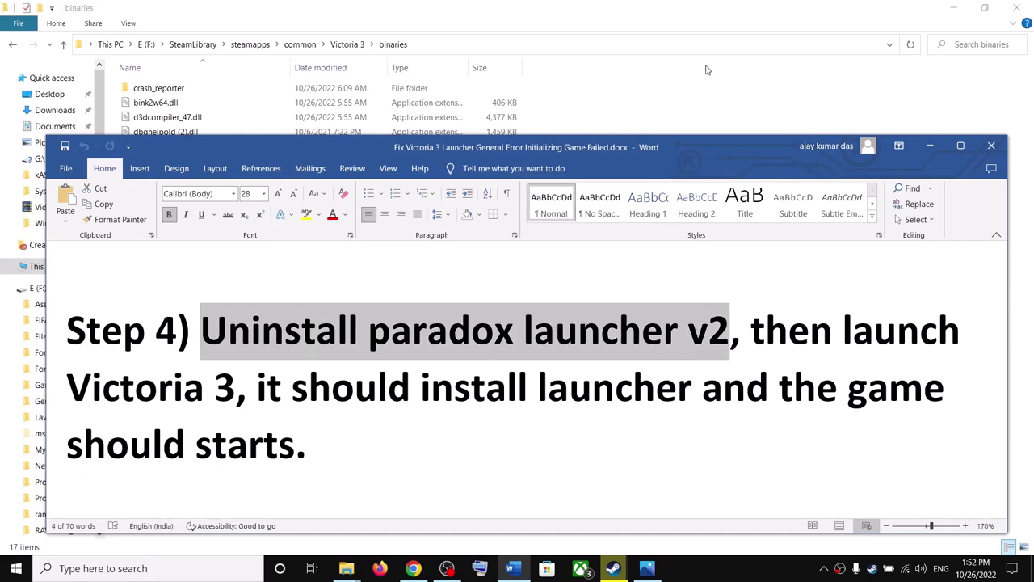
pyautogui.click(670, 15)
pyautogui.click(77, 47)
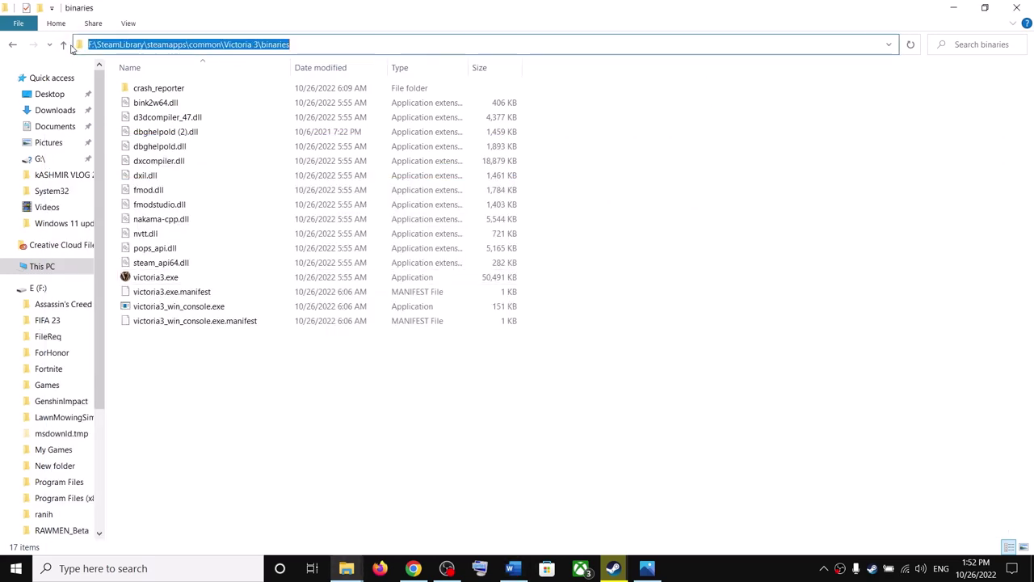
# Go up two levels from binaries and reopen the Victoria 3 folder.
pyautogui.click(64, 45)
pyautogui.click(64, 44)
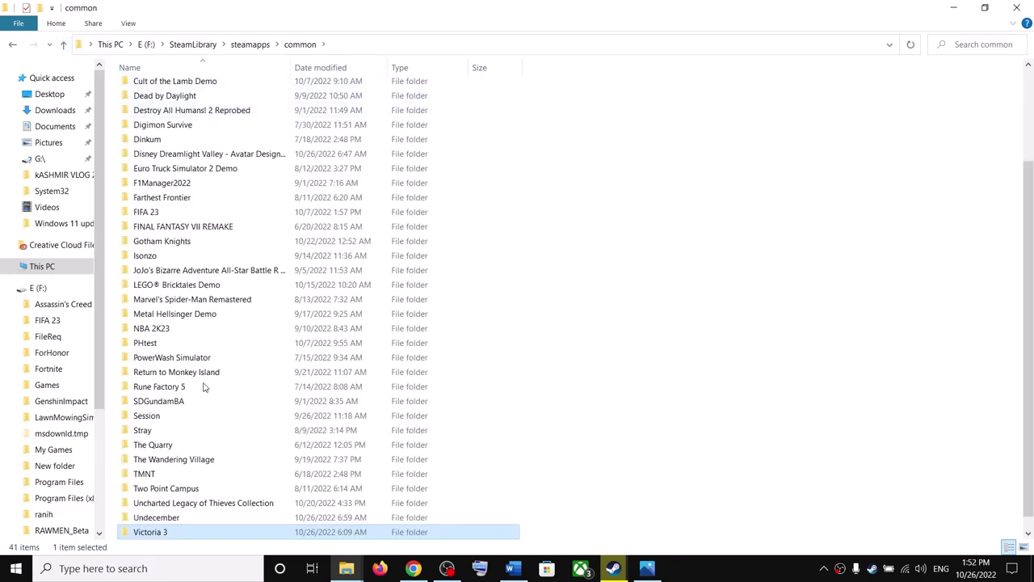
pyautogui.doubleClick(162, 519)
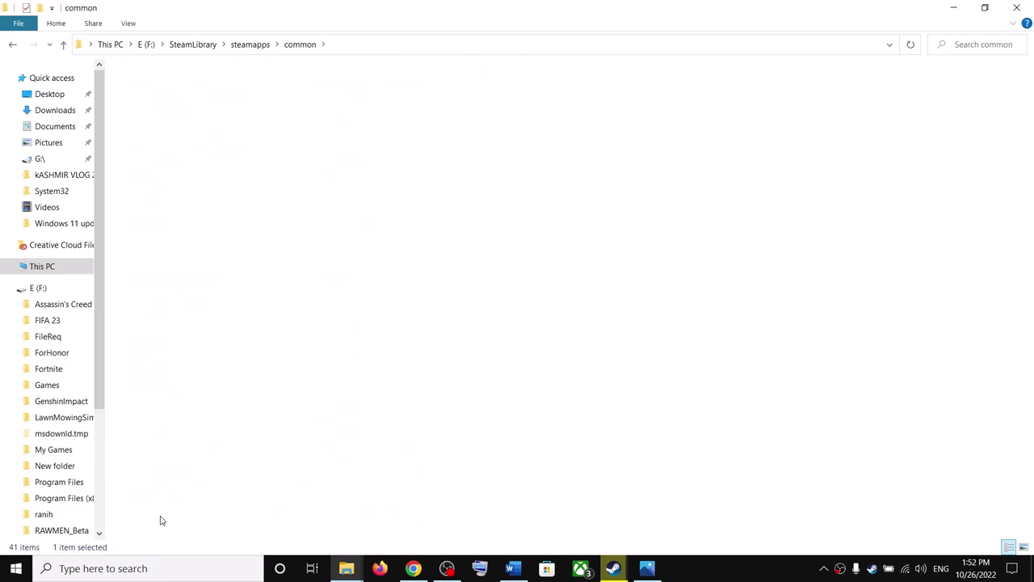
# Browse Victoria 3's local files from Steam and maximize the Explorer window.
pyautogui.hotkey('alt', 'Tab')
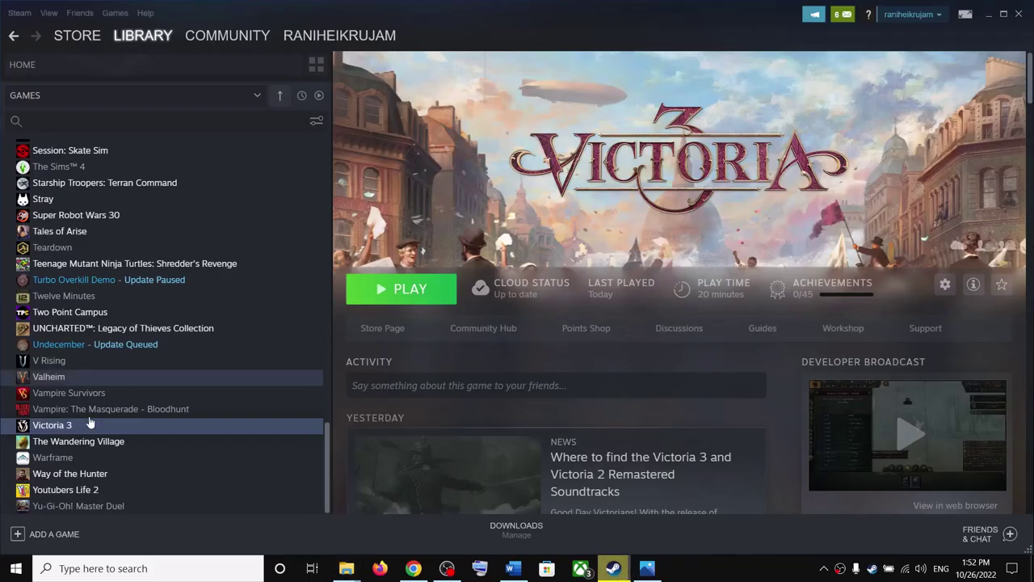
pyautogui.rightClick(85, 427)
pyautogui.moveTo(121, 398)
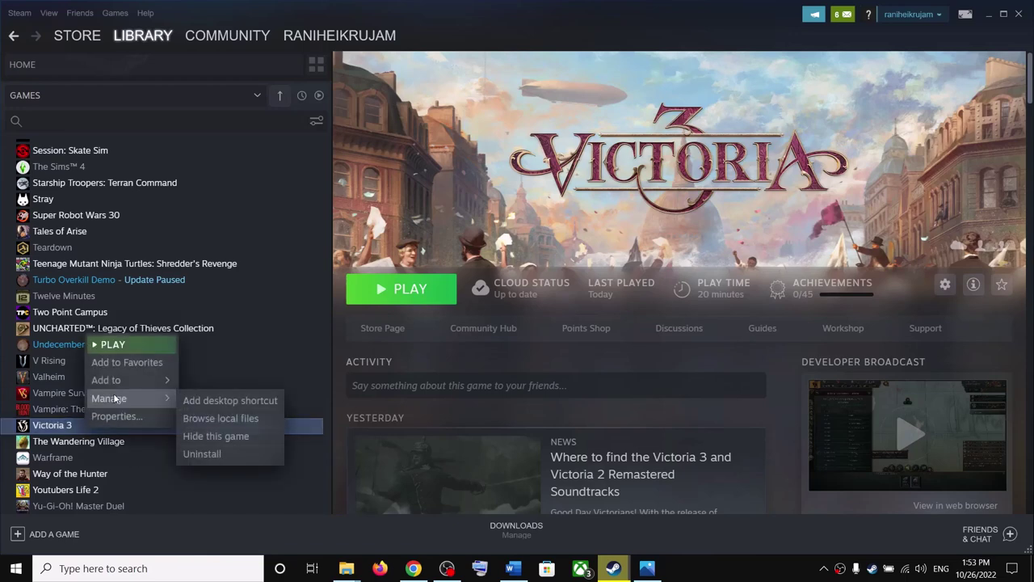
pyautogui.click(238, 419)
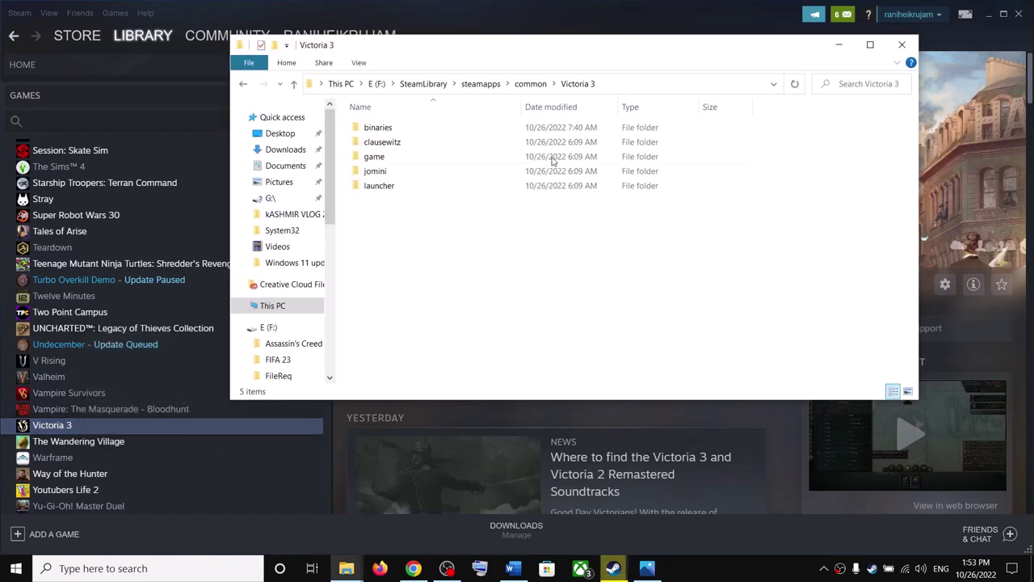
pyautogui.click(871, 44)
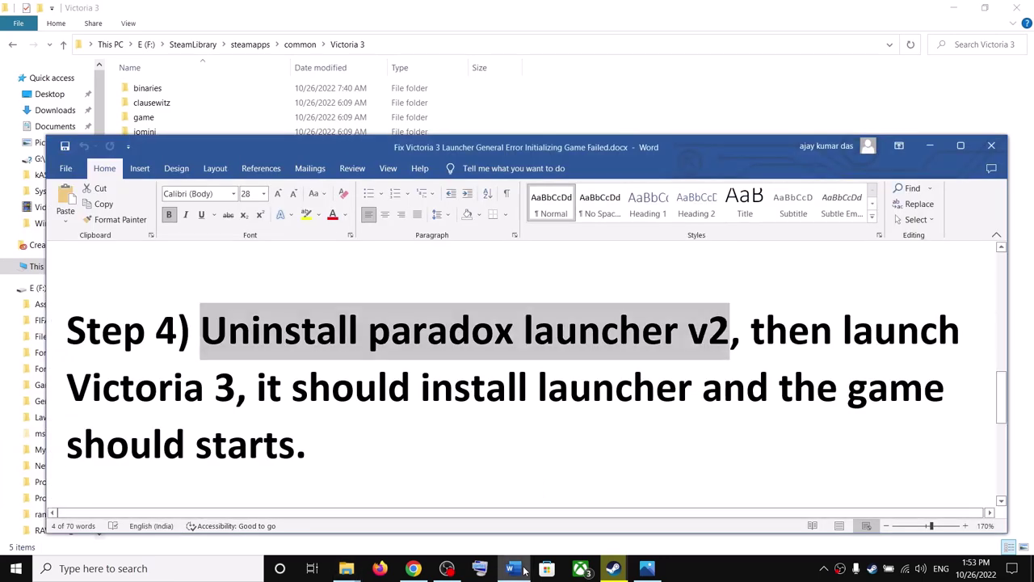
# Open the launcher folder and check launcher-installer-windows.msi's Install, Repair and Uninstall options.
pyautogui.doubleClick(155, 145)
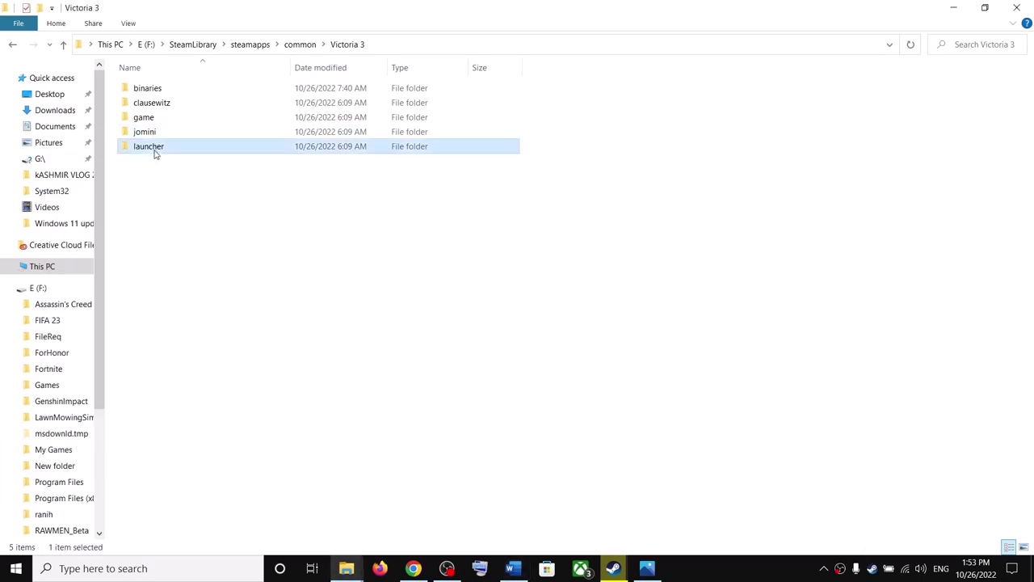
pyautogui.click(152, 121)
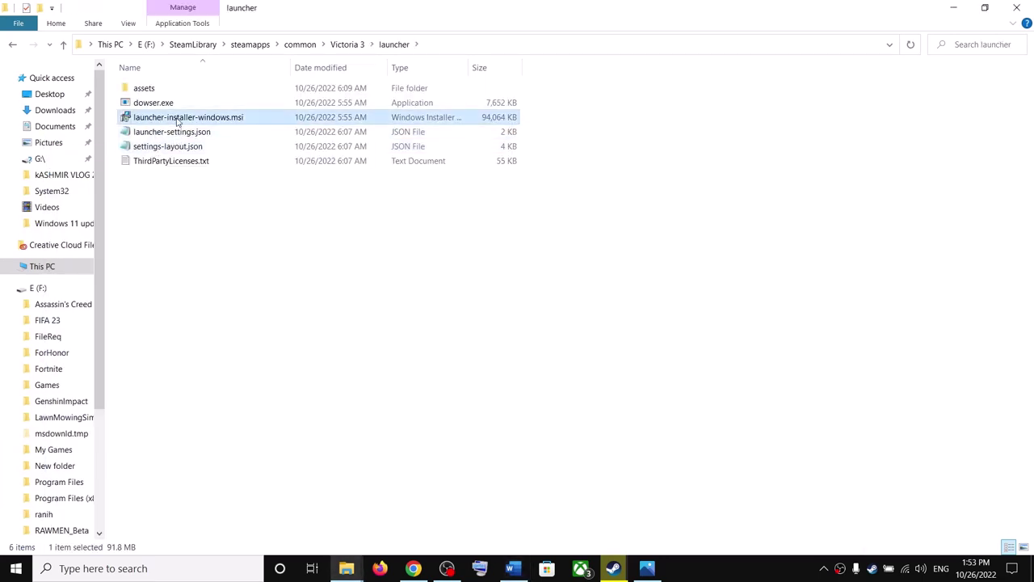
pyautogui.rightClick(186, 121)
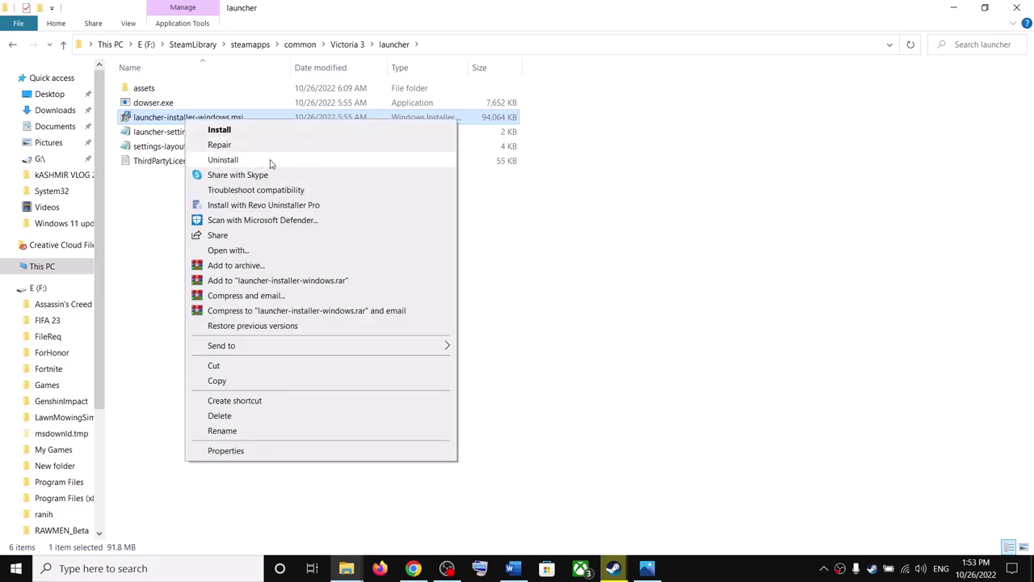
pyautogui.click(527, 201)
pyautogui.rightClick(219, 122)
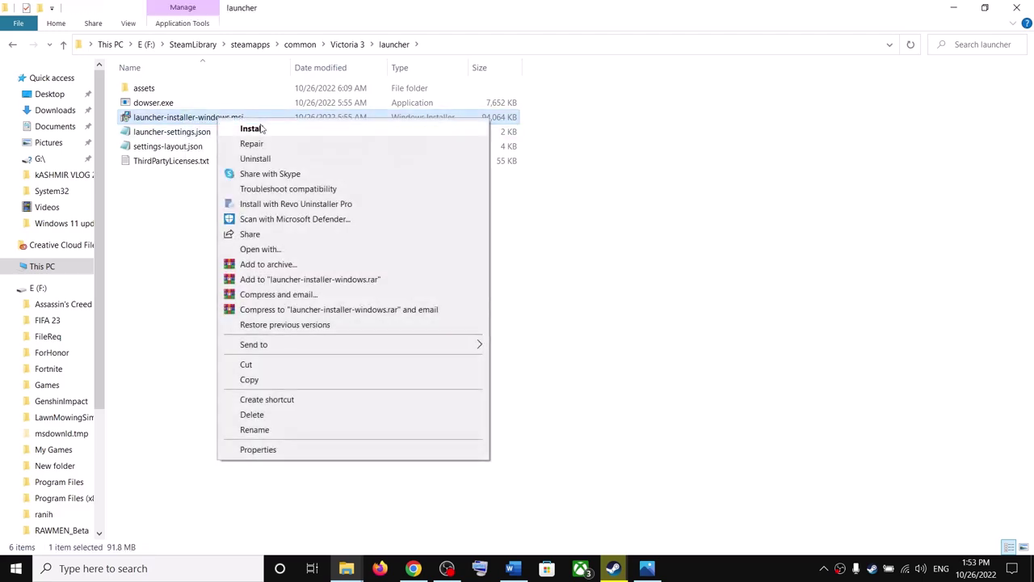
pyautogui.click(620, 257)
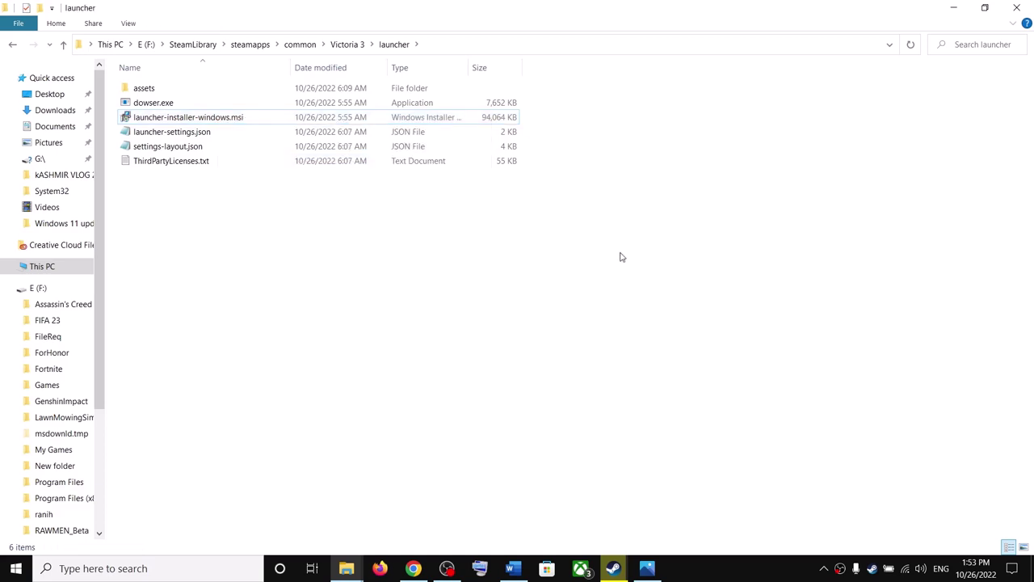
# In Windows Settings Apps, filter installed apps by 'para' and expand Paradox Launcher v2.
pyautogui.press('super+i')
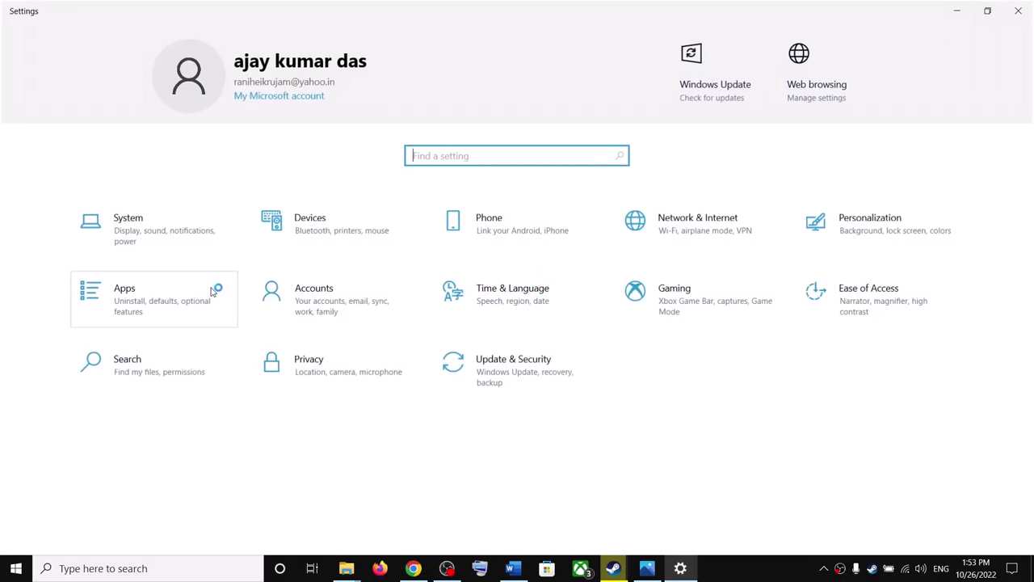
pyautogui.click(188, 293)
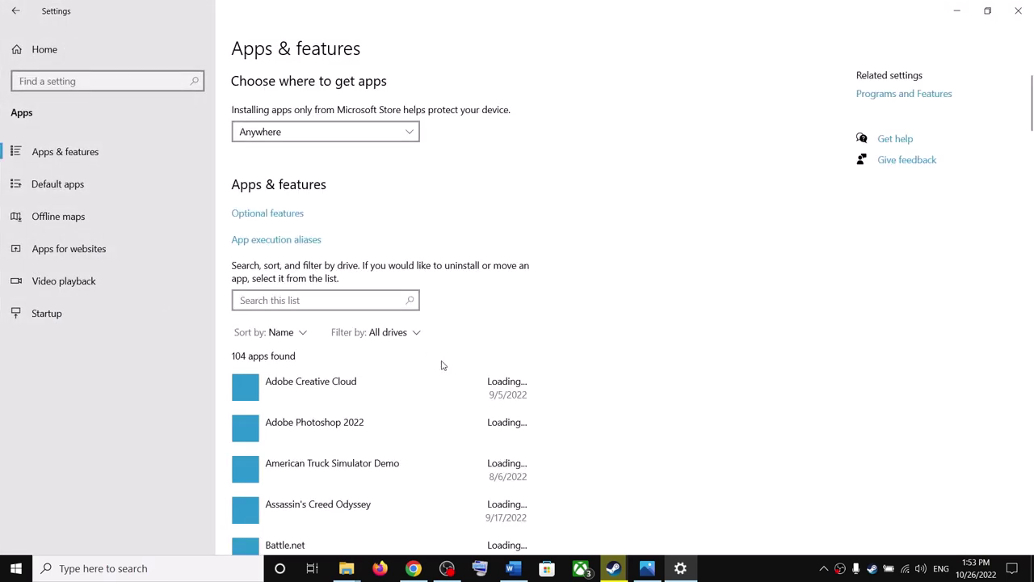
pyautogui.click(329, 299)
pyautogui.write('para')
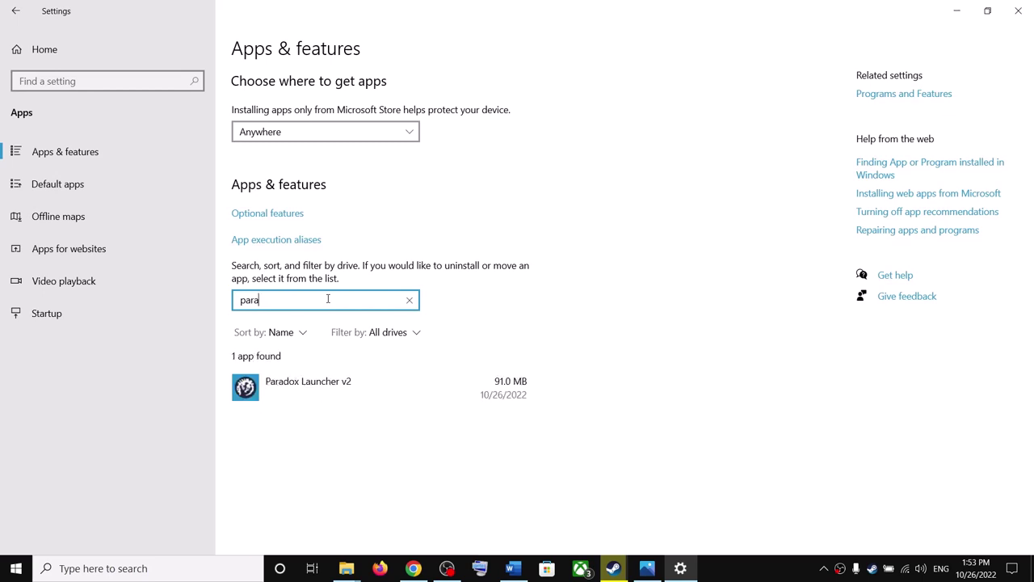
pyautogui.click(353, 396)
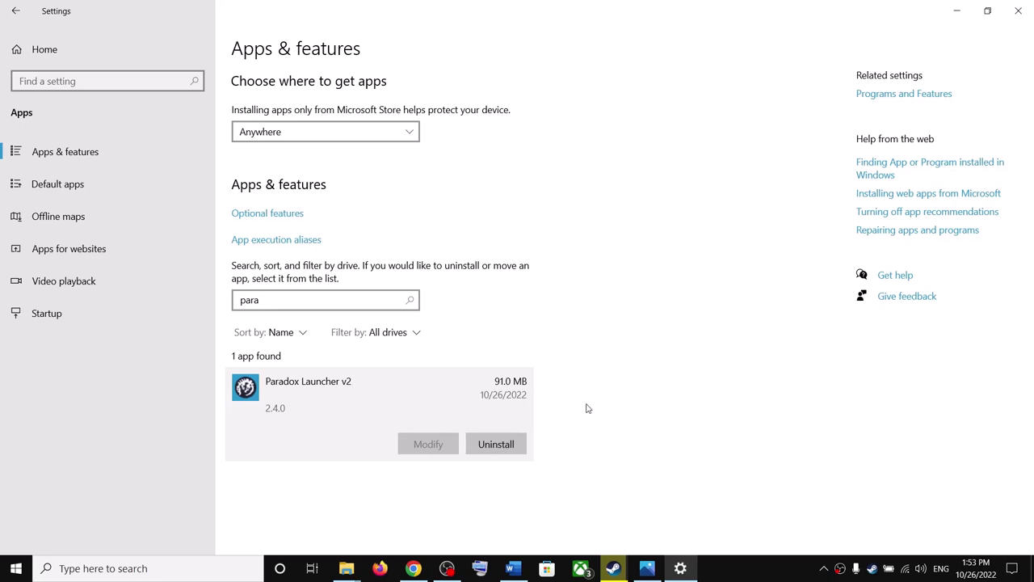
# Copy the Step 5 launcher download link from the fix notes and switch to Chrome.
pyautogui.click(513, 568)
pyautogui.scroll(-3, 419, 389)
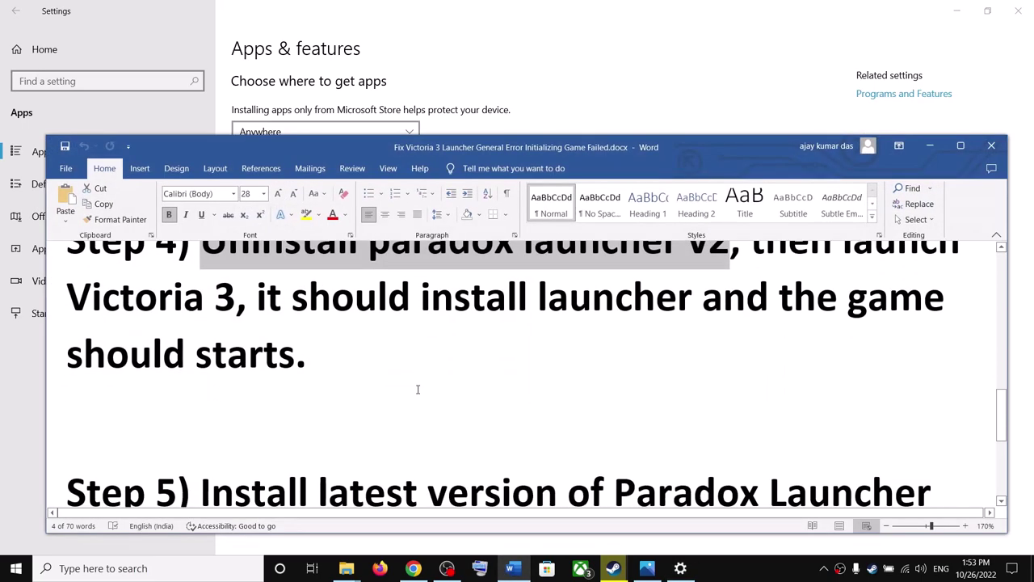
pyautogui.scroll(-3, 418, 389)
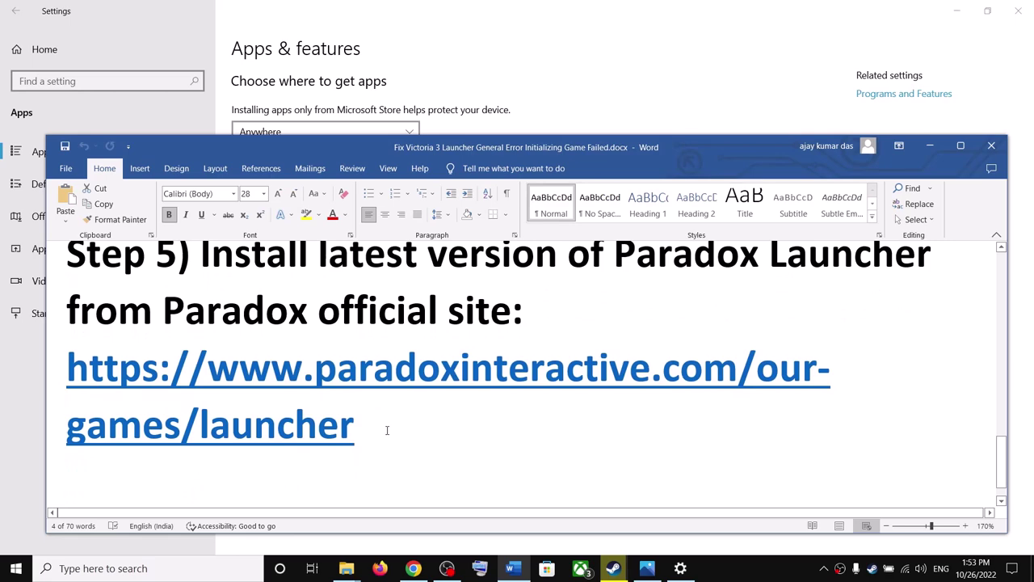
pyautogui.tripleClick(192, 398)
pyautogui.hotkey('ctrl', 'c')
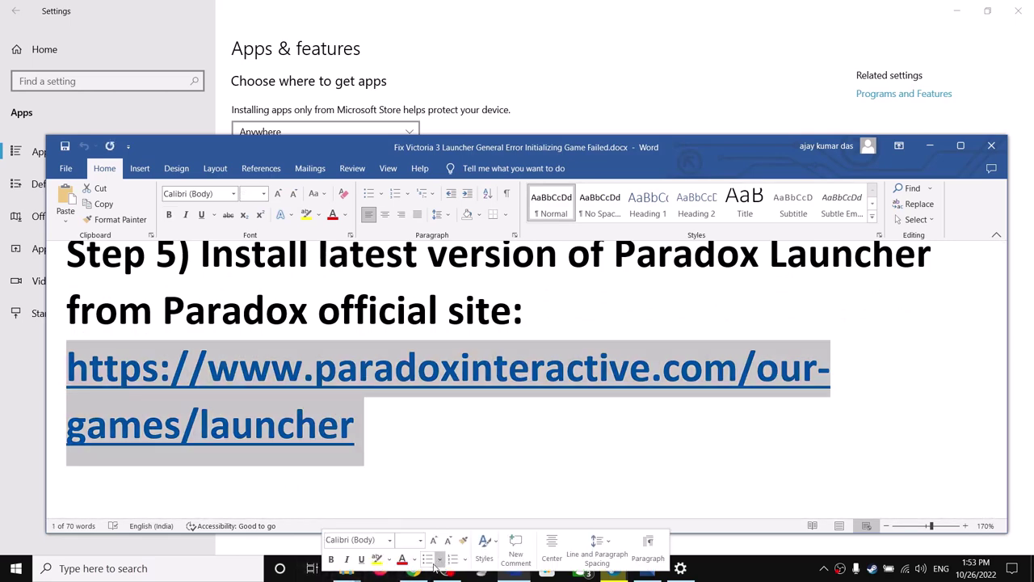
pyautogui.click(412, 568)
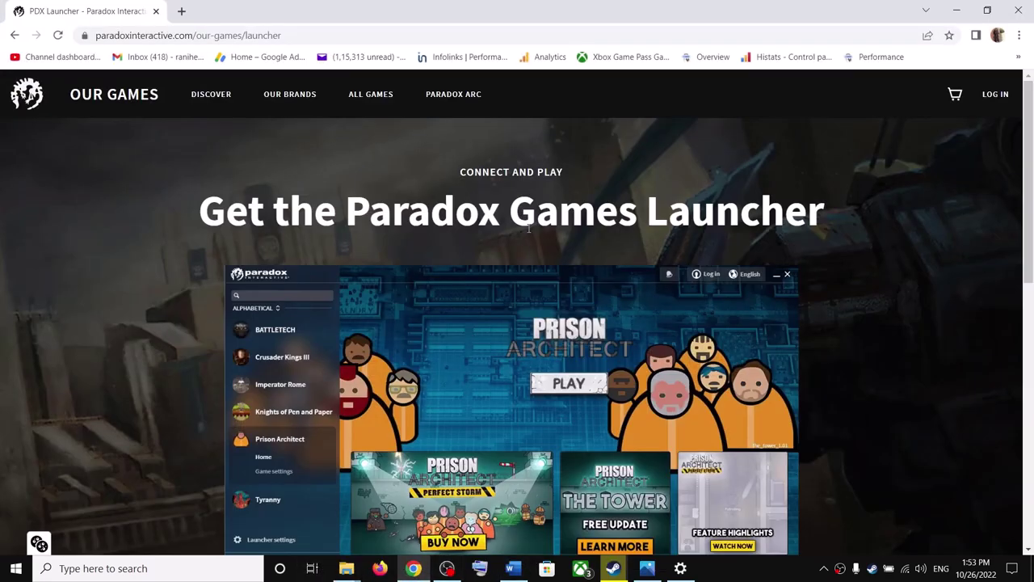
# Scroll the Paradox launcher page to the WINDOWS download button, minimizing the Settings window.
pyautogui.scroll(-3, 520, 218)
pyautogui.click(680, 568)
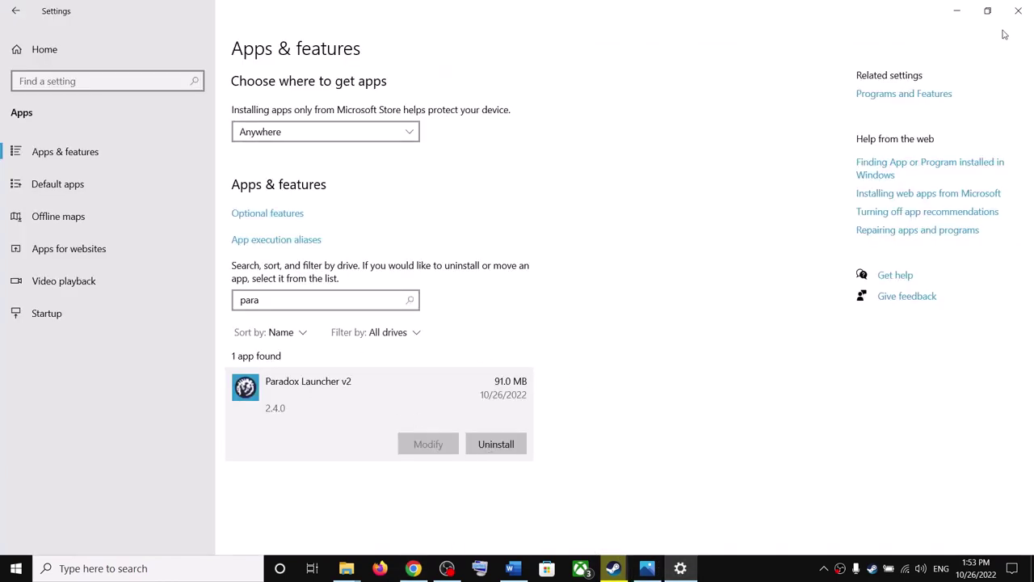
pyautogui.click(958, 11)
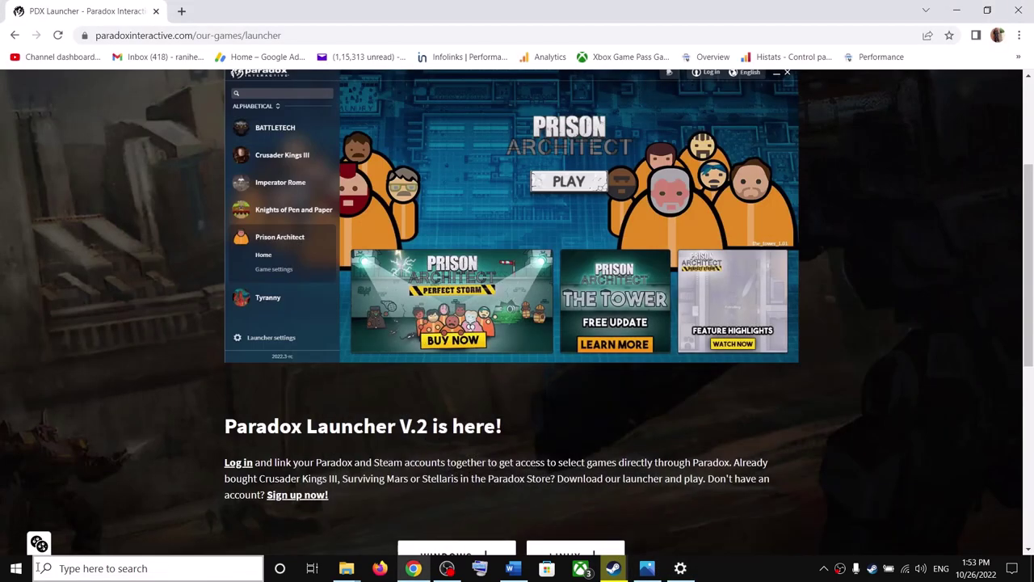
pyautogui.click(16, 568)
pyautogui.click(16, 539)
pyautogui.click(922, 344)
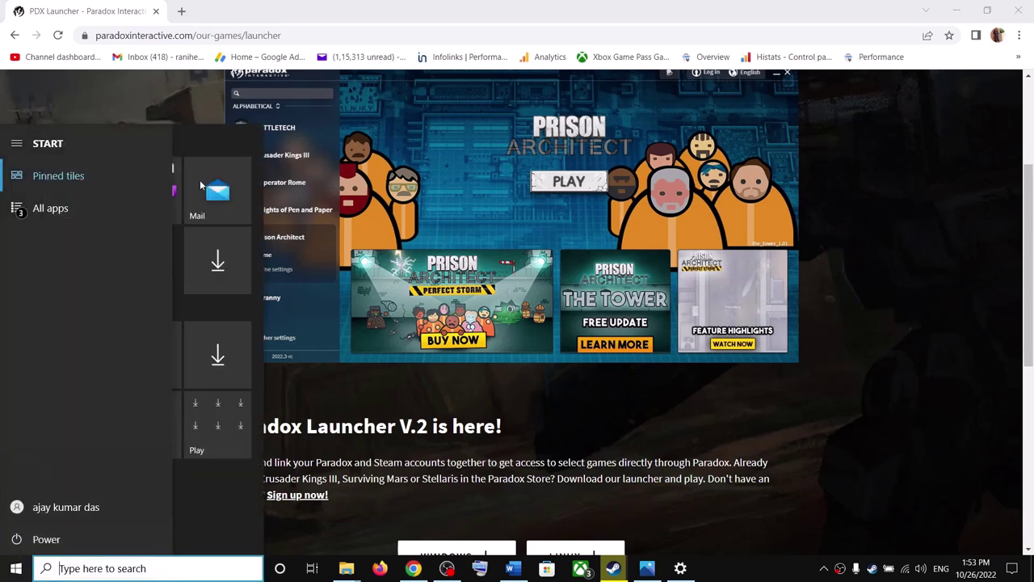
pyautogui.scroll(-3, 525, 409)
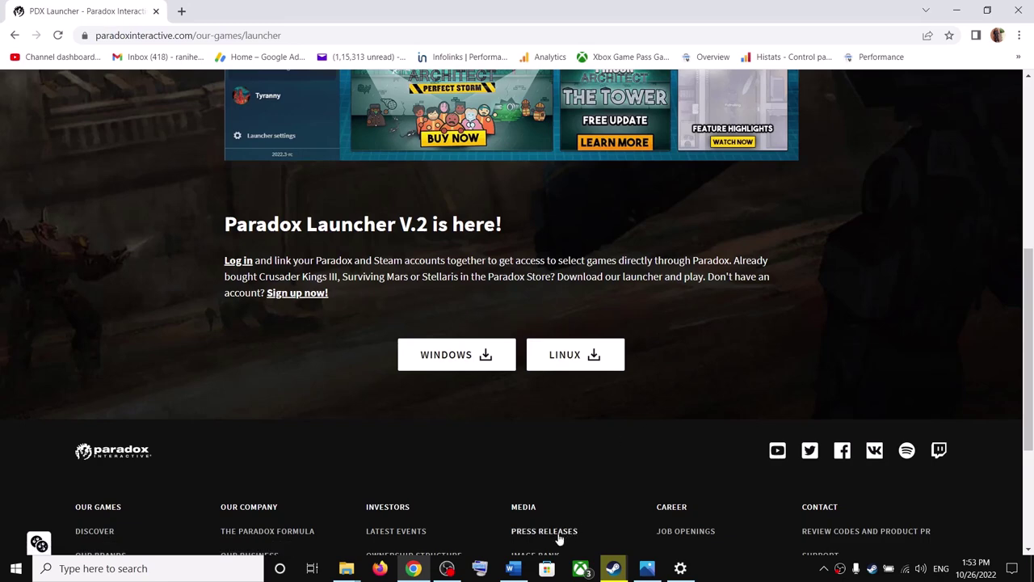
# Check the fix notes, then show the Victoria 3 launcher General Error screenshot again.
pyautogui.click(513, 569)
pyautogui.scroll(-1, 434, 432)
pyautogui.scroll(5, 434, 431)
pyautogui.click(654, 568)
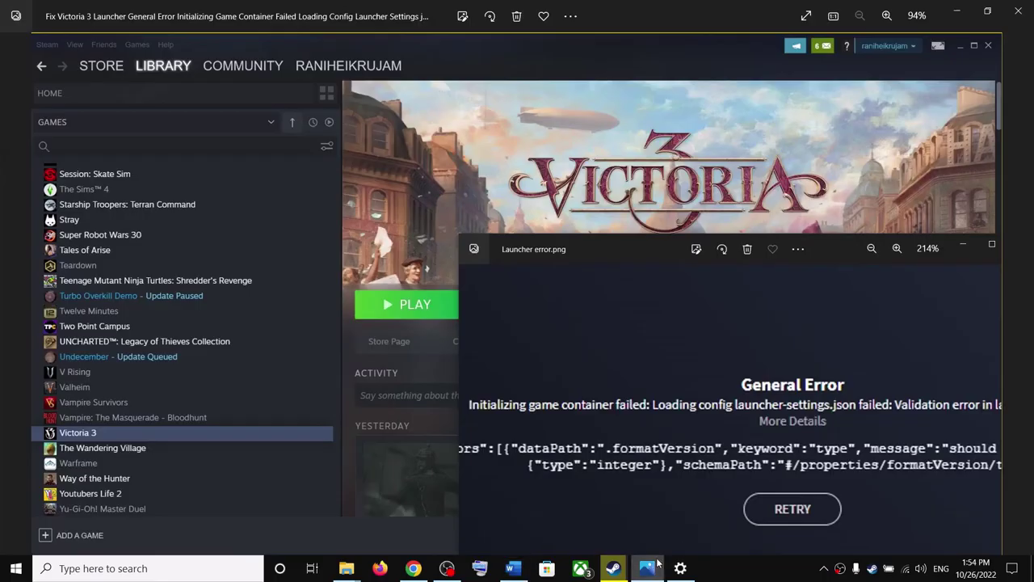